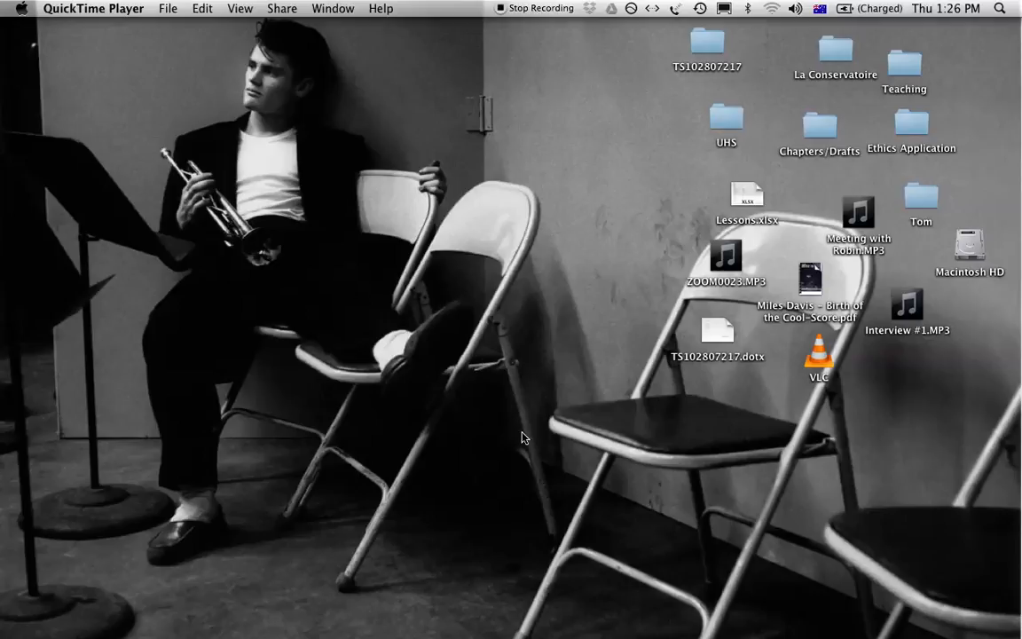
Switch to Sibelius 7 and open the recent score "All That Jazz! Year 10 composition example".
mouse_move(605, 632)
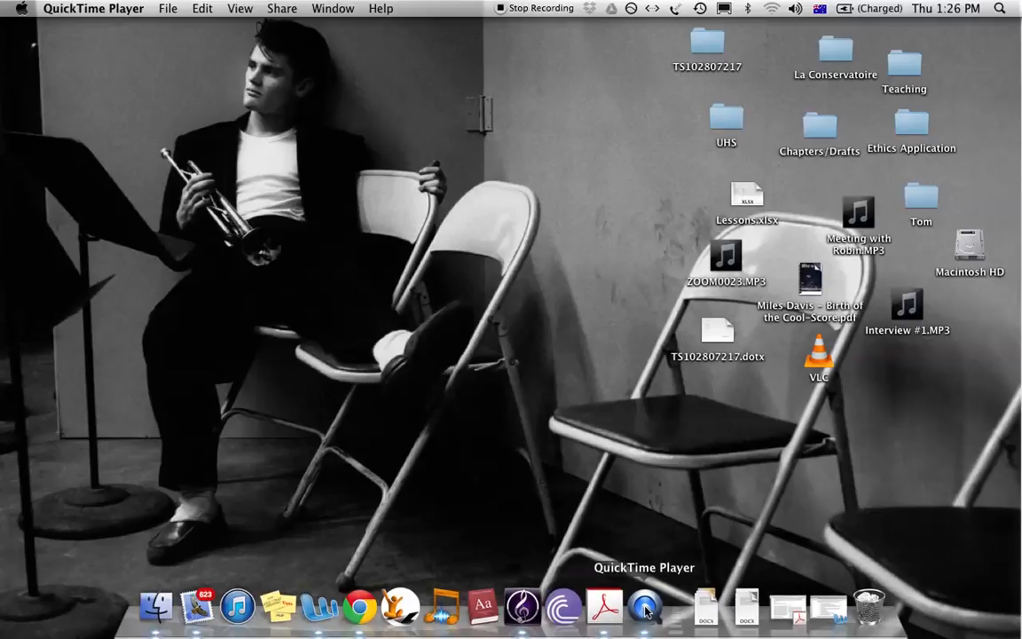
left_click(521, 610)
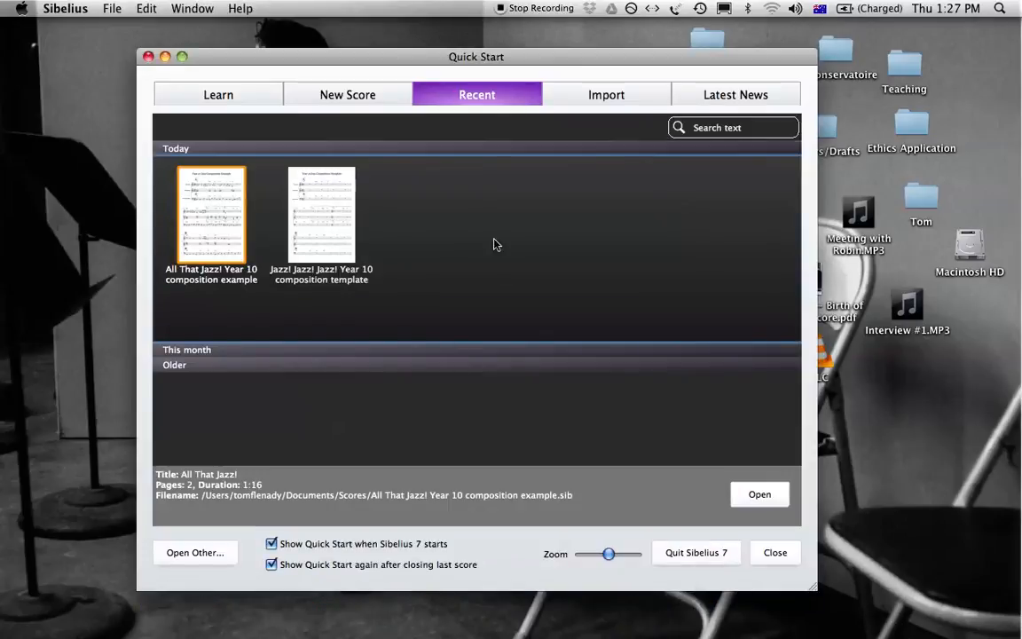
double_click(221, 207)
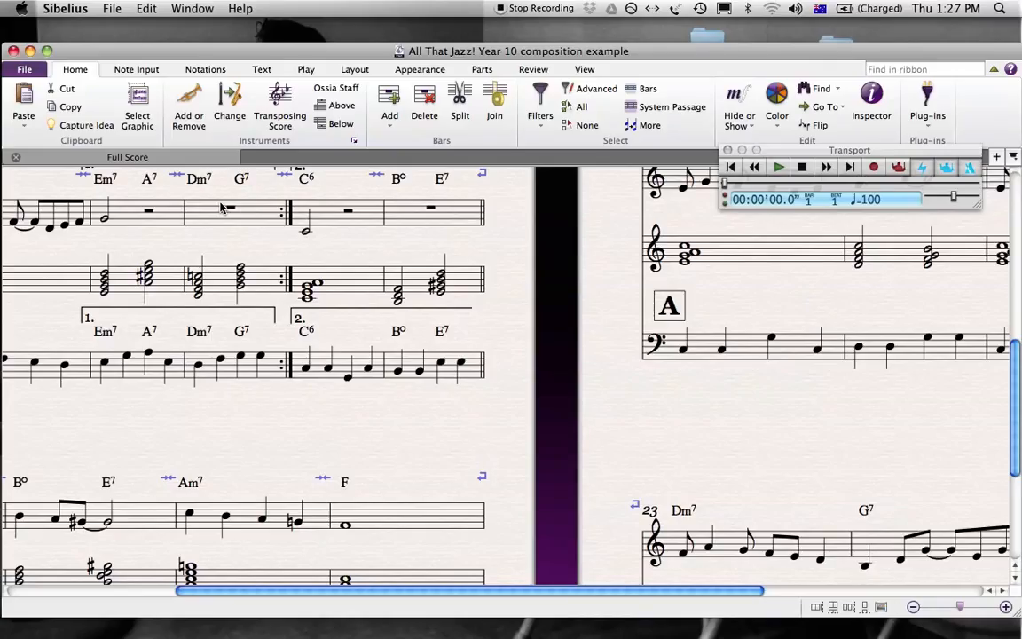
Examine the Melody, Harmony and Walking Bass staves in the opening bars of section A.
left_click_drag(259, 435, 529, 589)
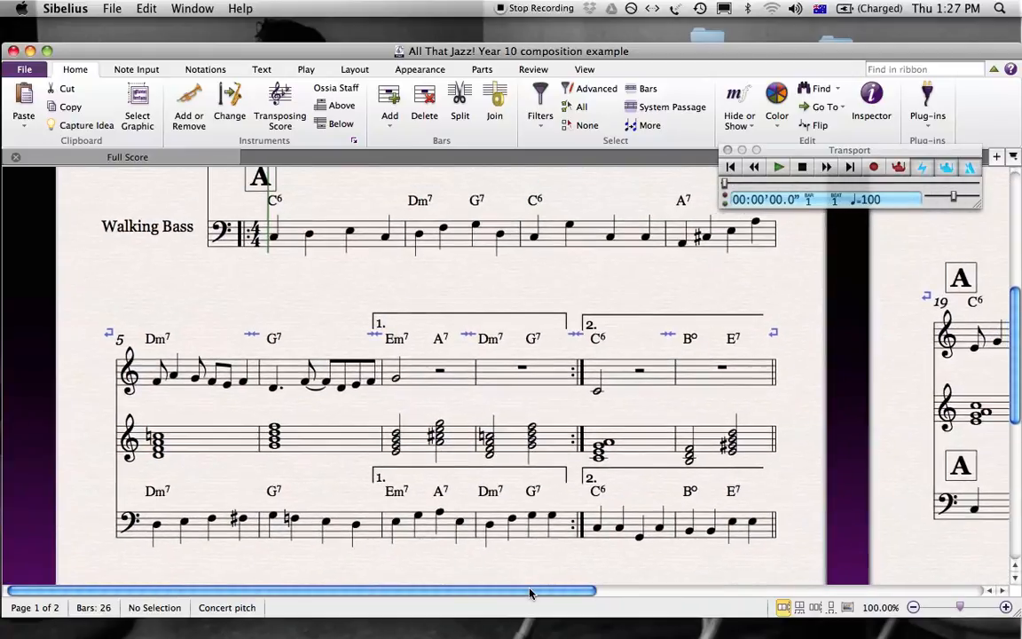
left_click_drag(570, 274, 554, 464)
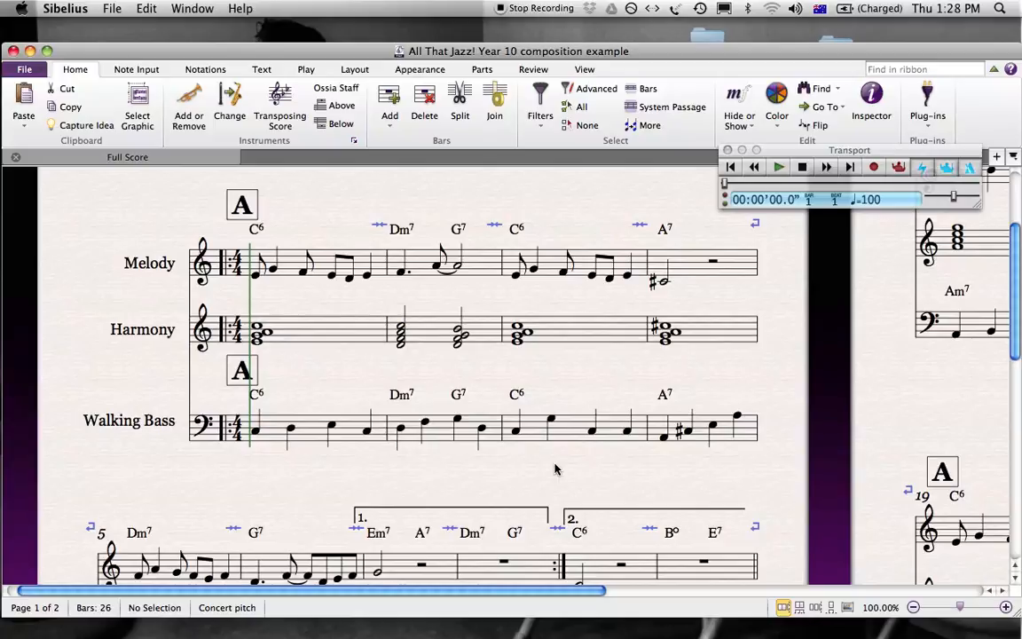
left_click_drag(555, 454, 520, 461)
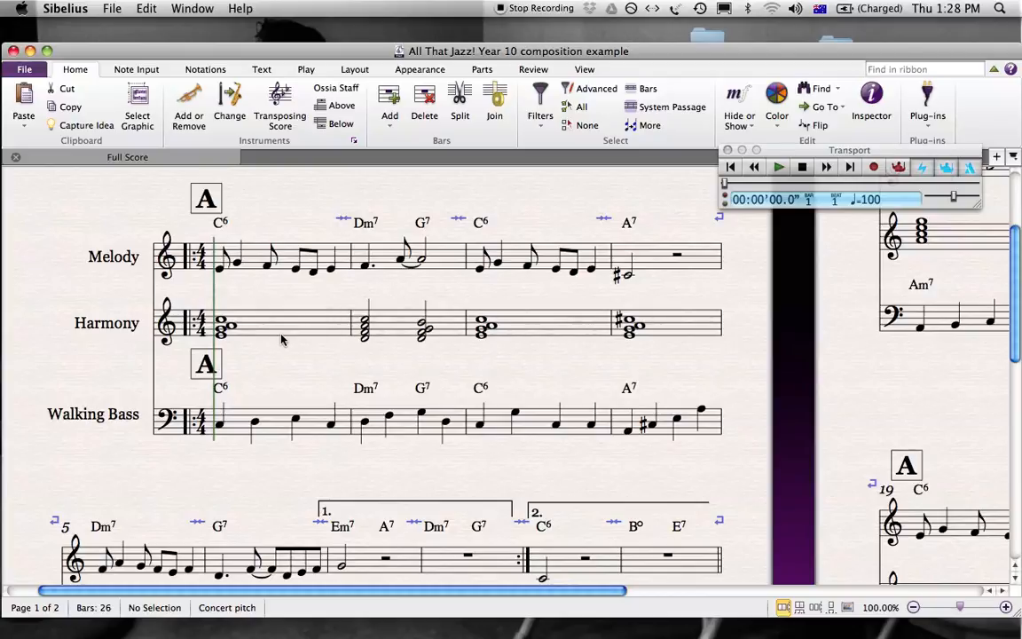
left_click_drag(395, 467, 350, 452)
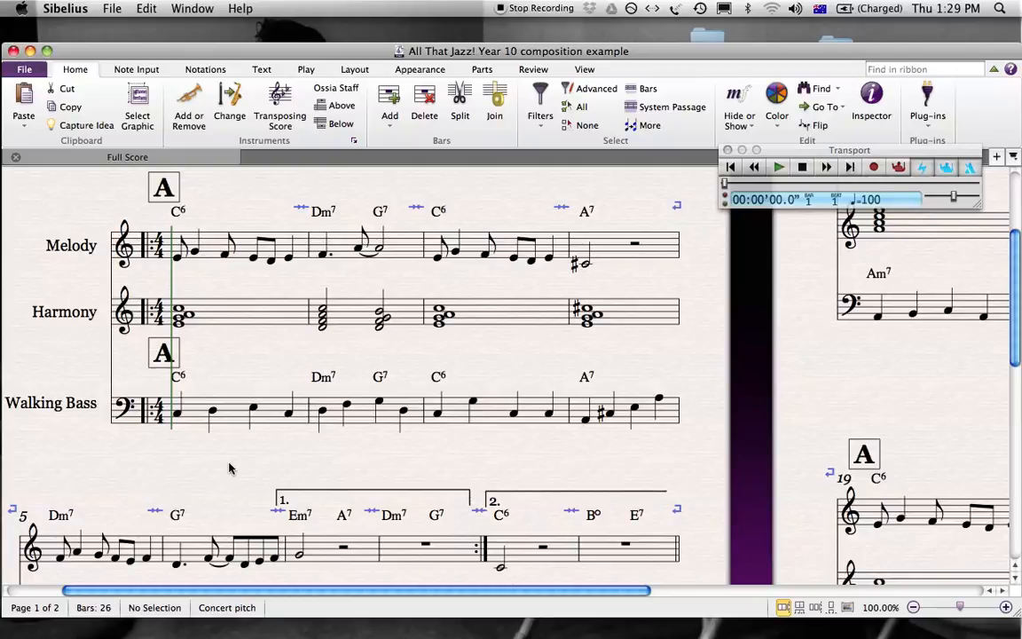
left_click_drag(228, 467, 229, 427)
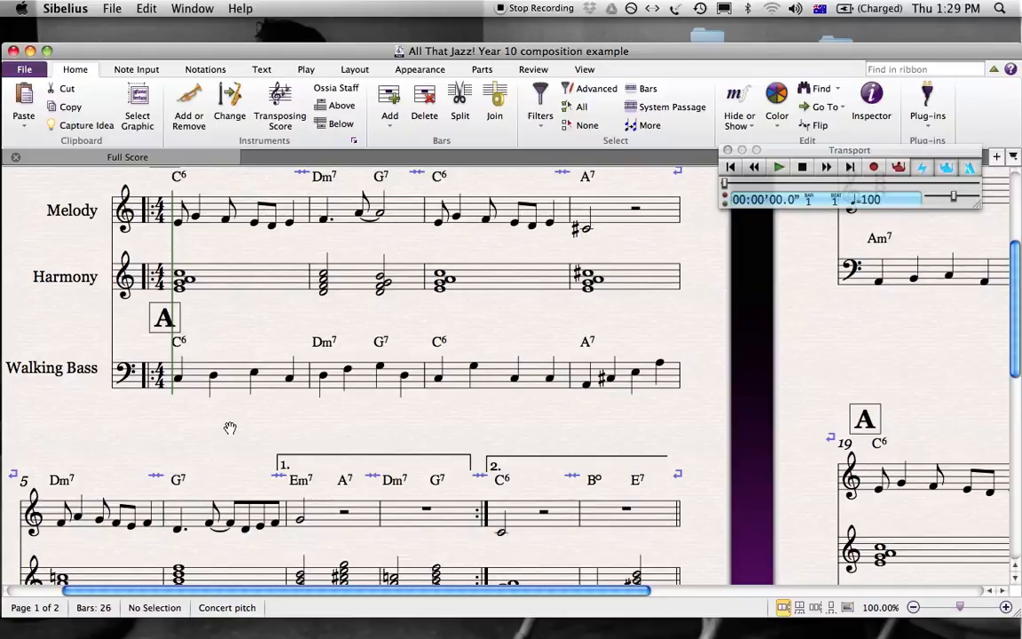
left_click_drag(231, 427, 235, 464)
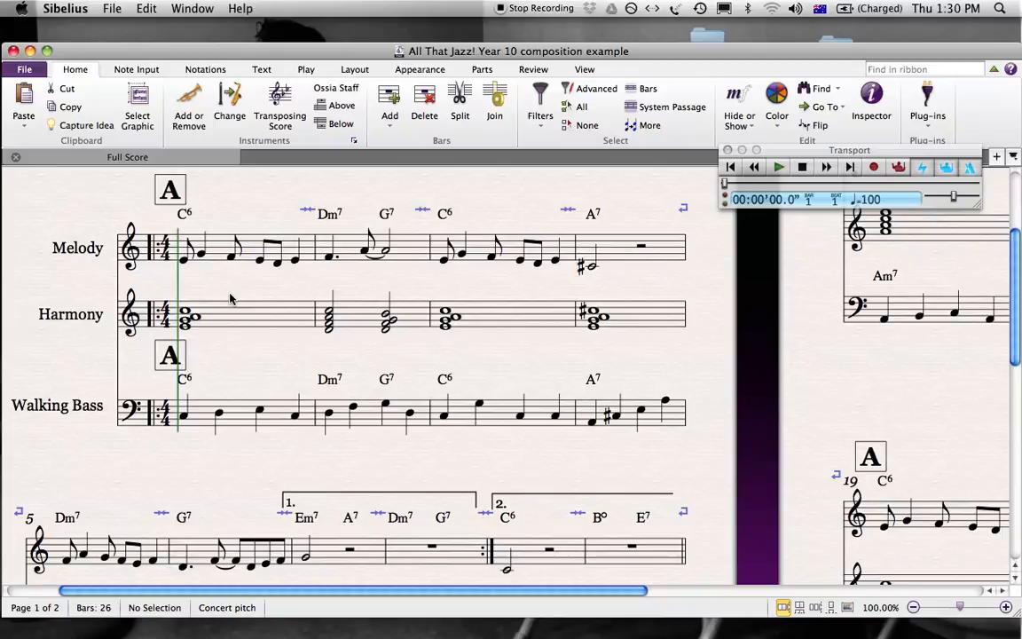
Inspect individual notes in bar 1 of the Melody, Harmony and Walking Bass staves, and clear the selection.
left_click(183, 260)
key("Right")
key("Right")
key("Right")
key("Right")
key("Right")
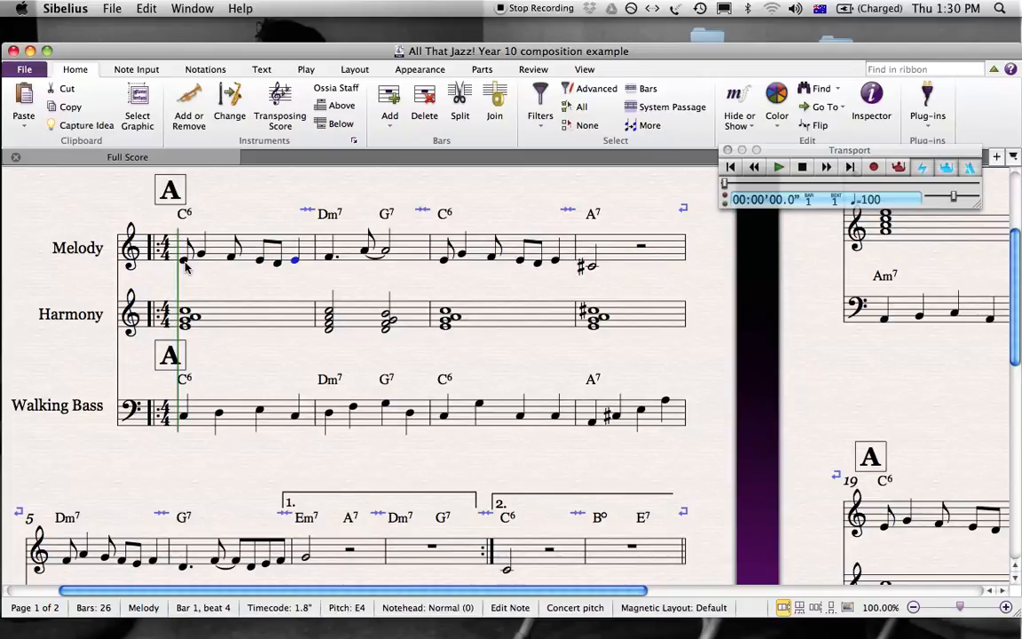
left_click(185, 327)
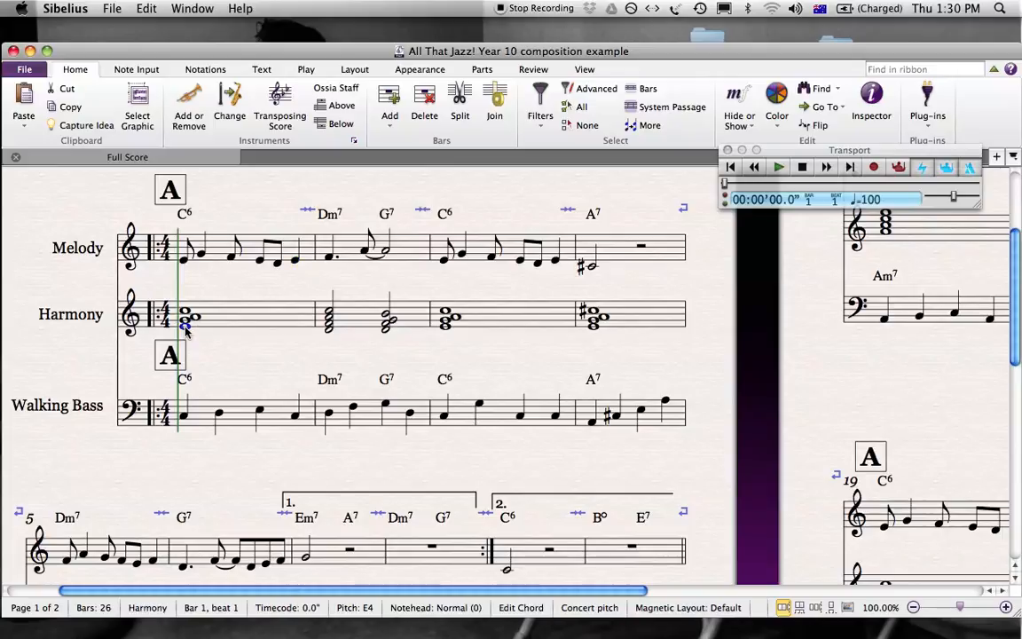
left_click(185, 417)
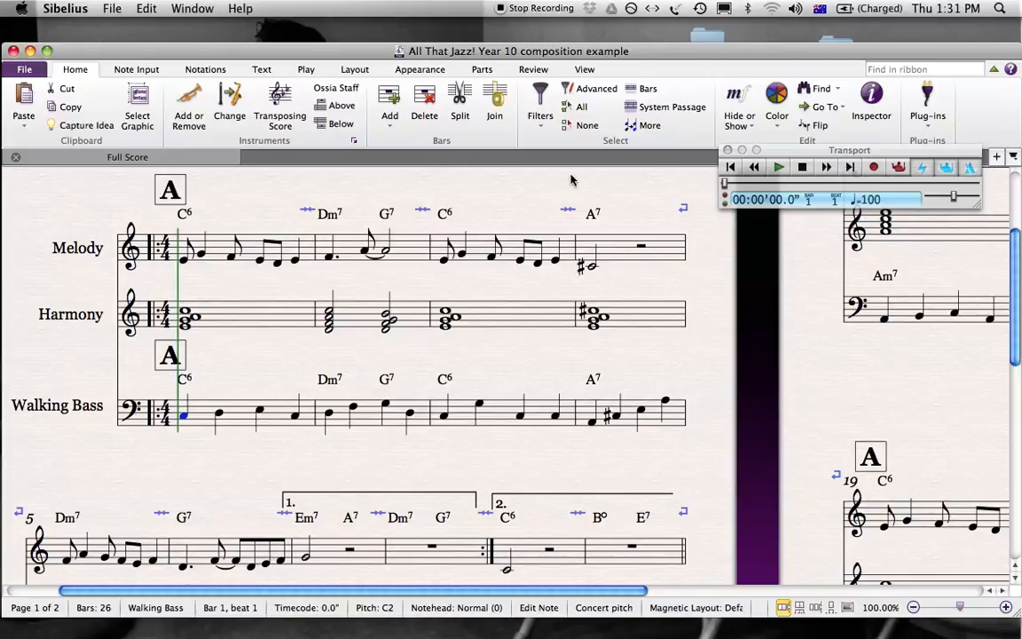
left_click(292, 204)
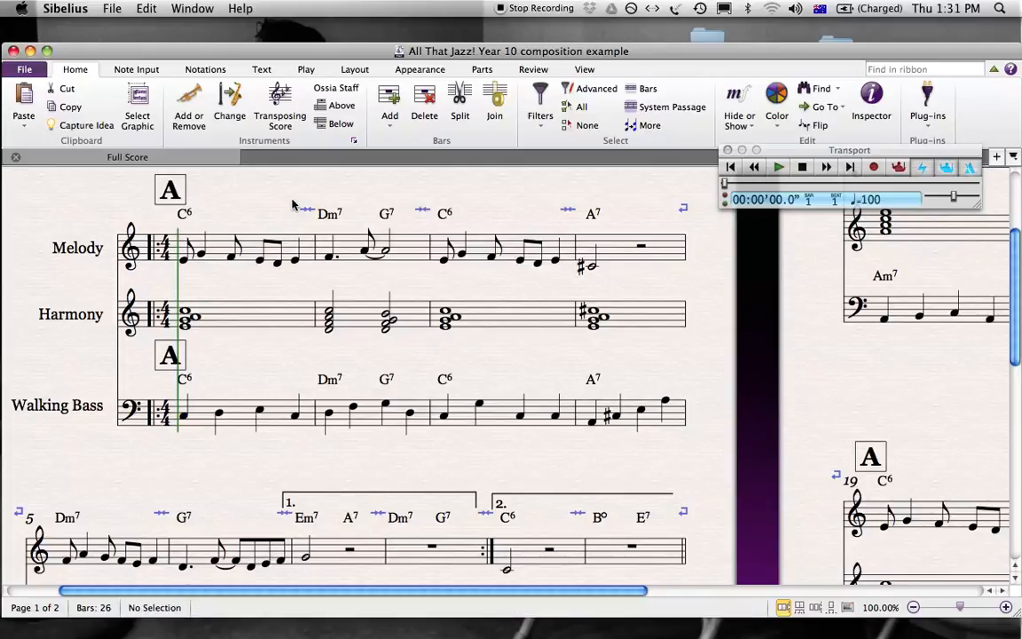
Play the score from bar 1 through bar 8 with the system volume raised, stop playback and return to the opening system.
left_click(778, 169)
key("XF86AudioRaiseVolume")
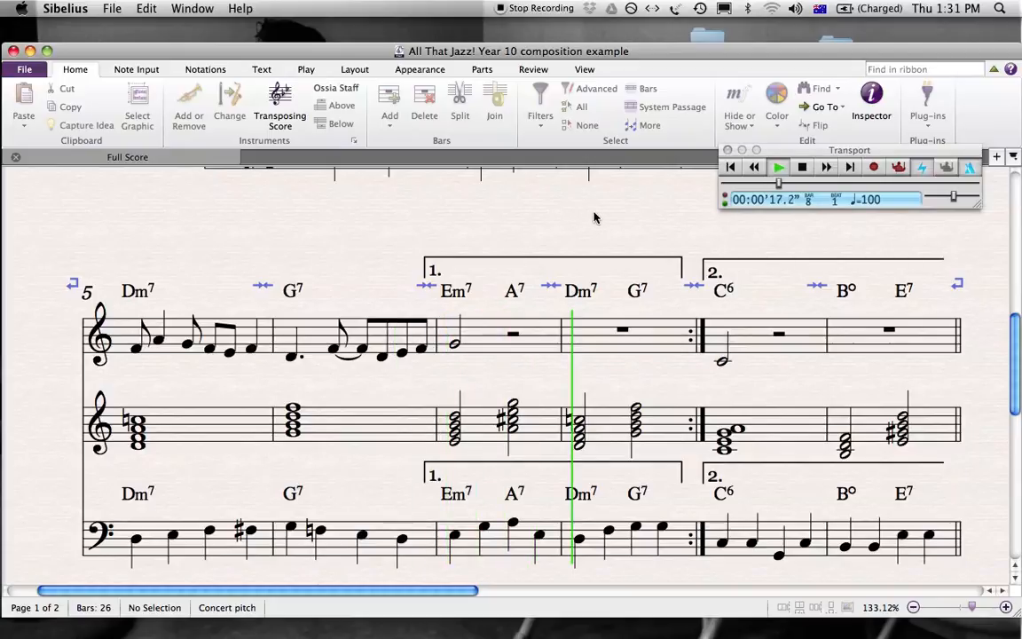
key("space")
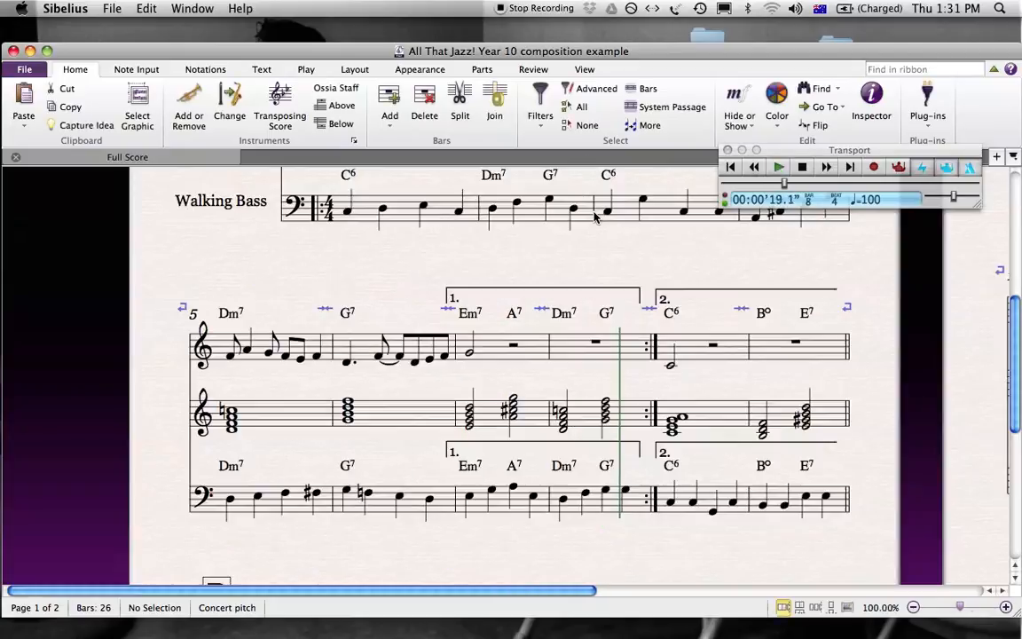
left_click_drag(656, 257, 609, 453)
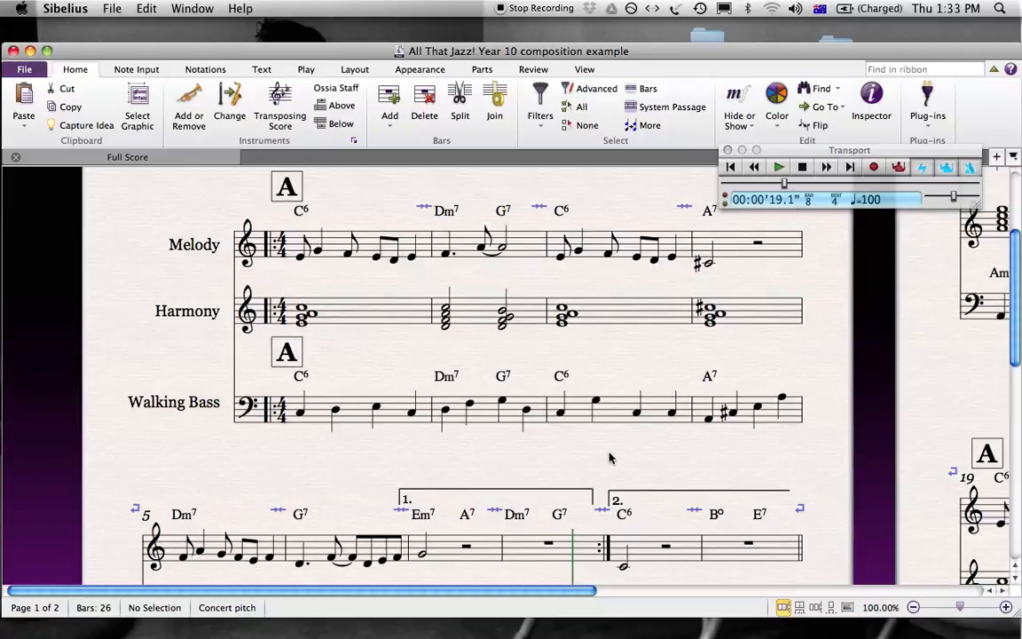
left_click_drag(610, 458, 520, 451)
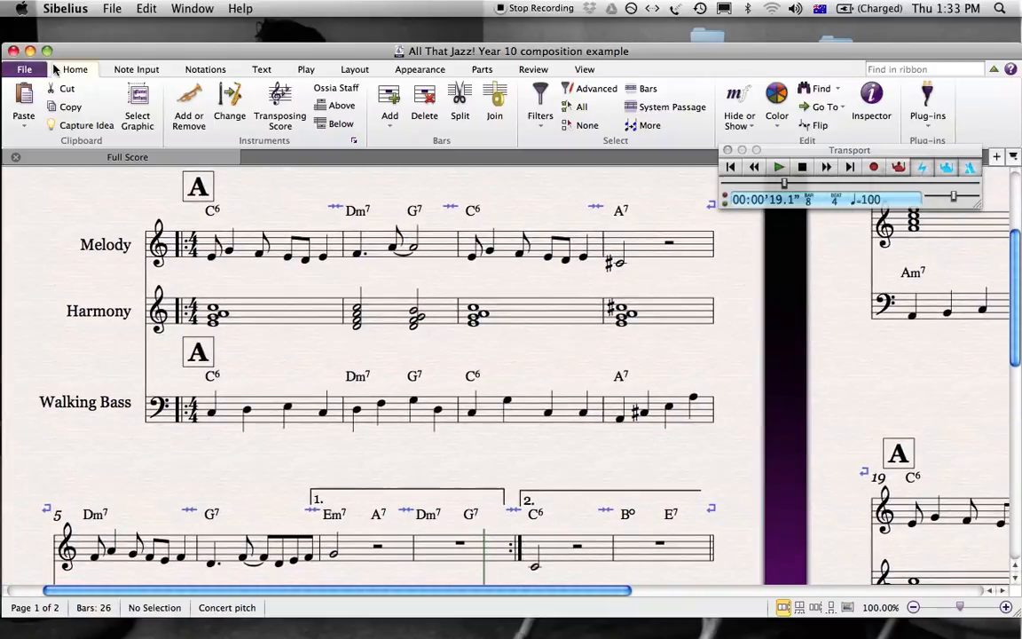
left_click(27, 70)
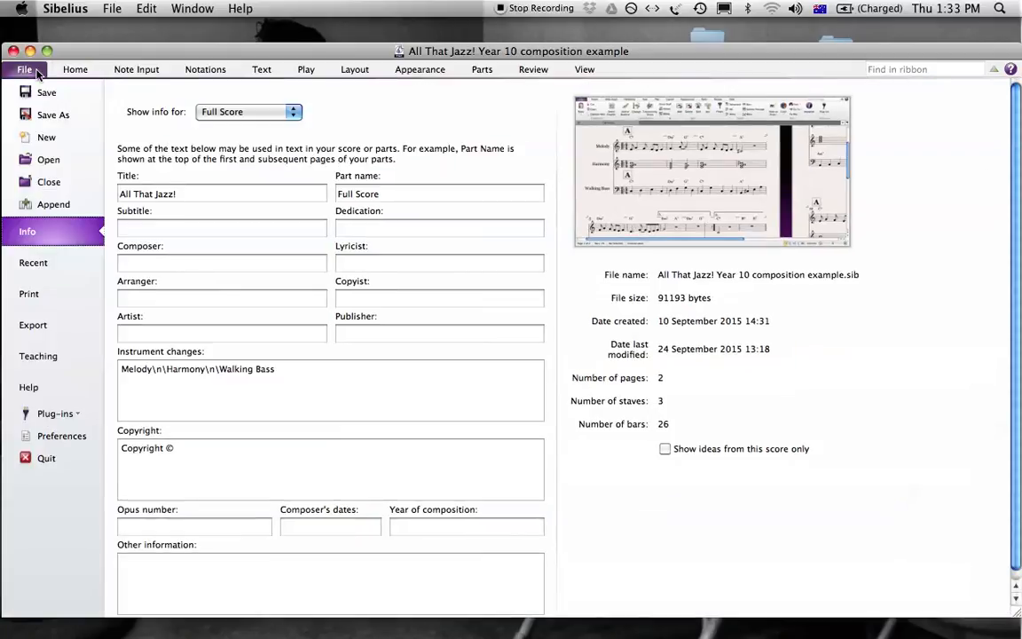
left_click(50, 160)
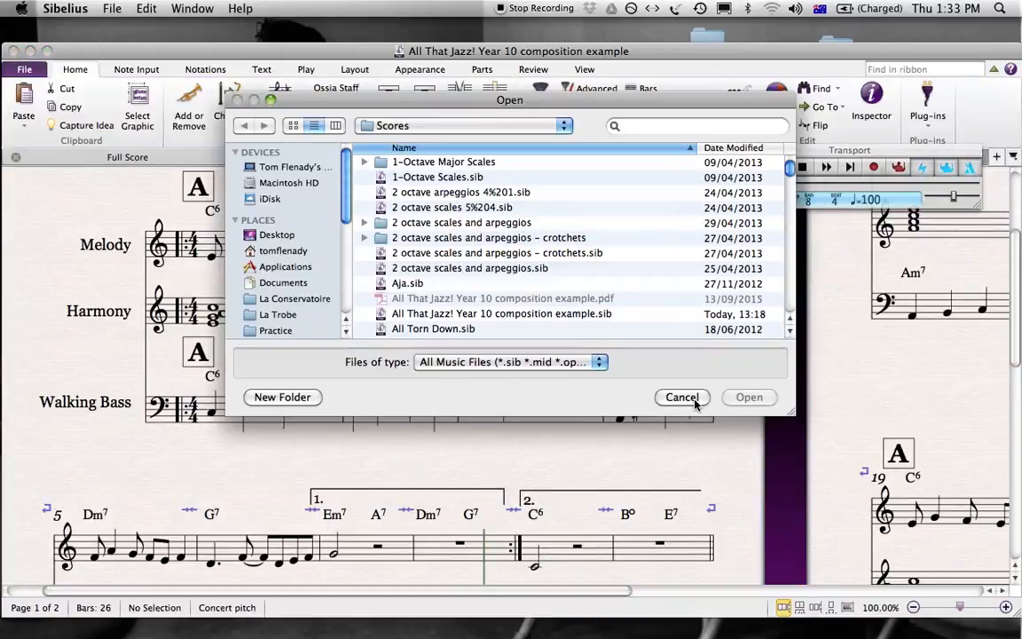
left_click_drag(791, 167, 790, 177)
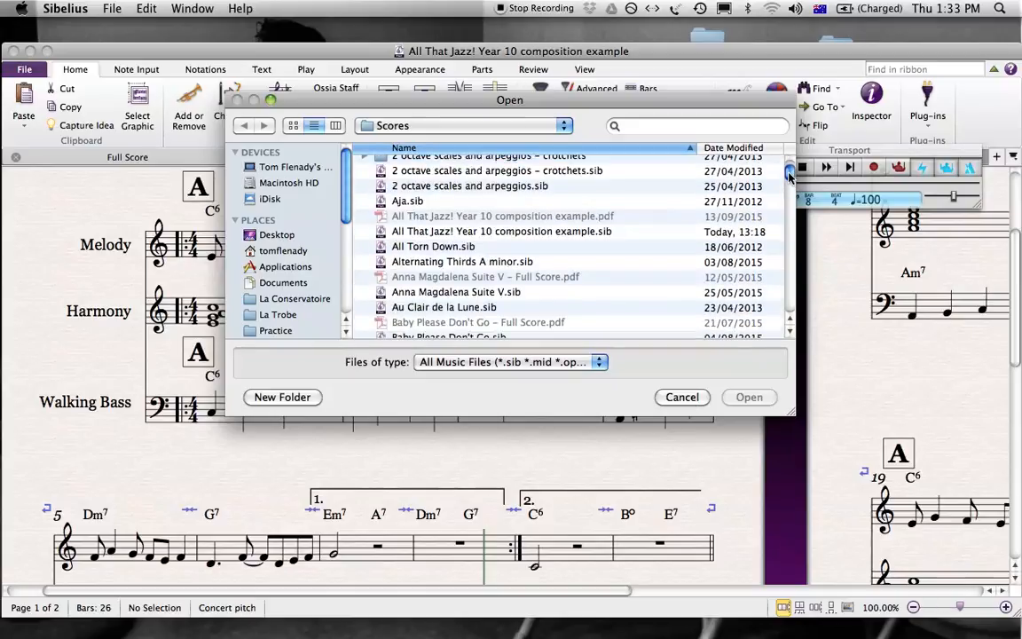
left_click_drag(788, 175, 760, 165)
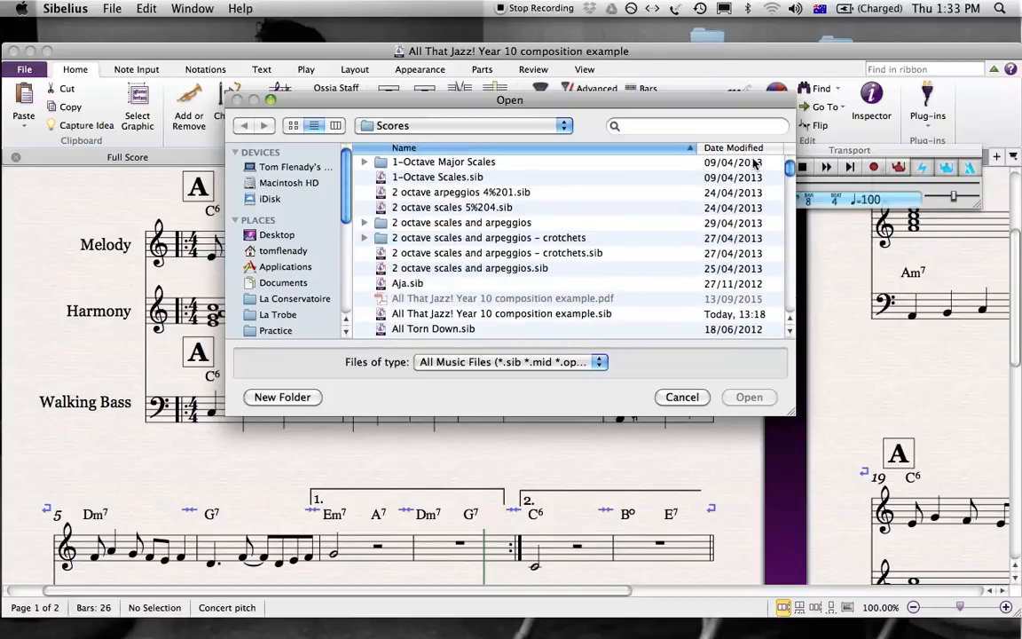
left_click(693, 401)
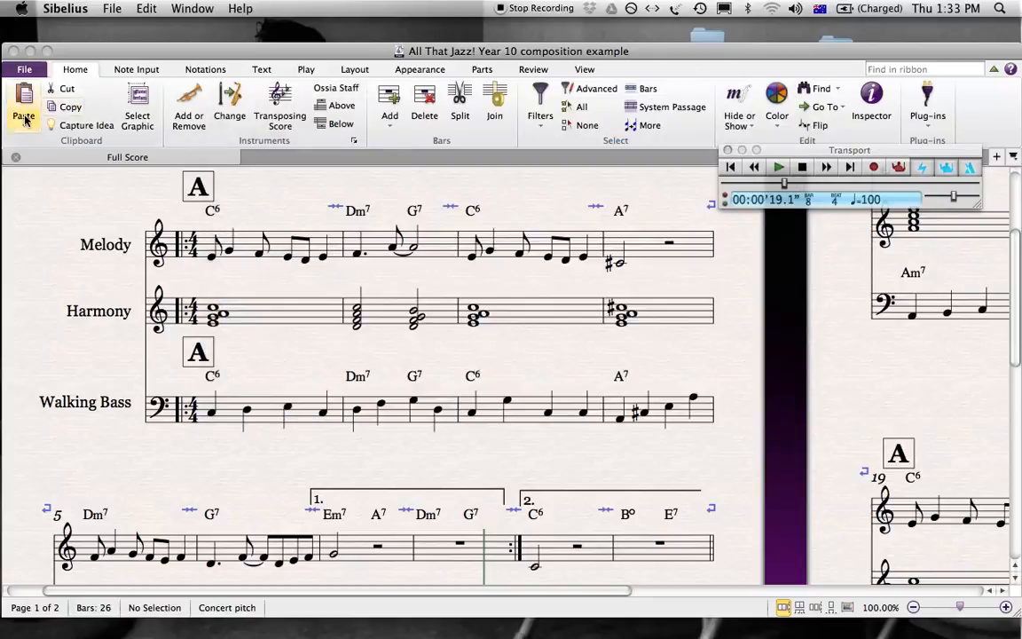
left_click(27, 71)
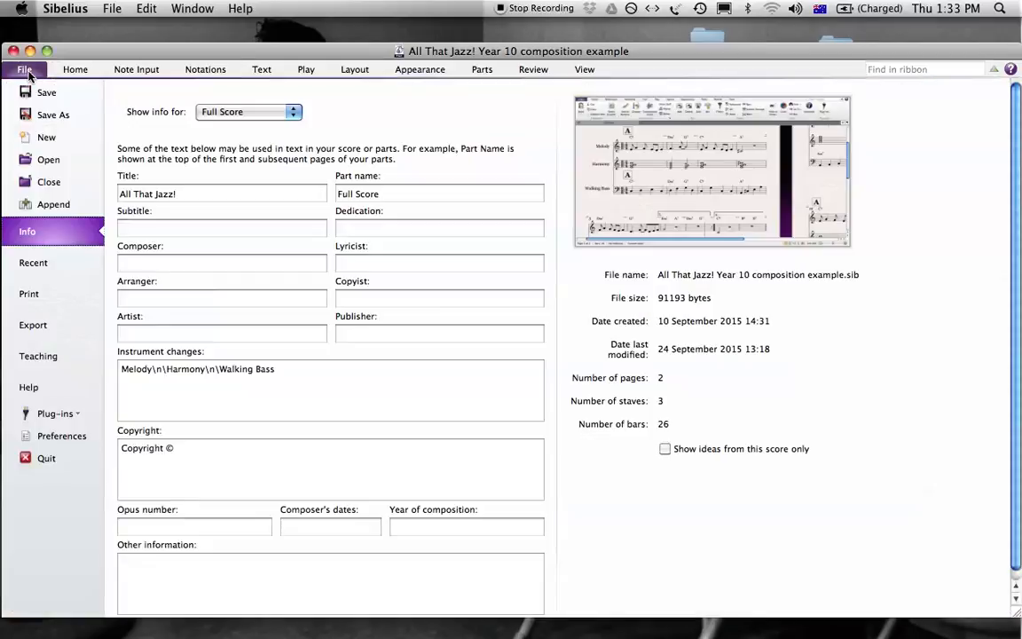
left_click(77, 70)
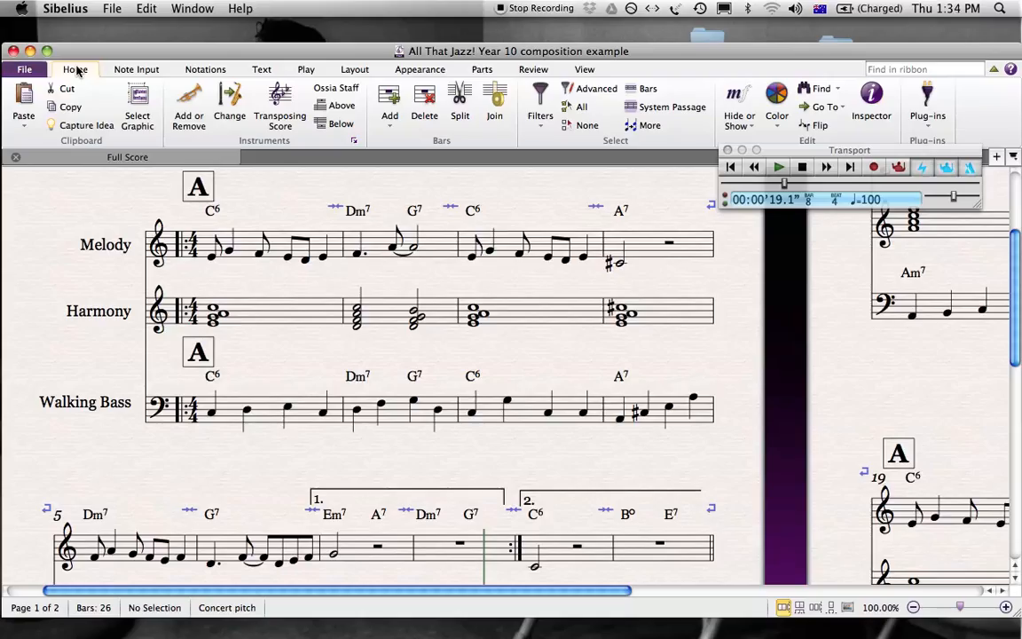
Close the example score and open the recent score "Jazz! Jazz! Jazz! Year 10 composition template".
left_click(13, 51)
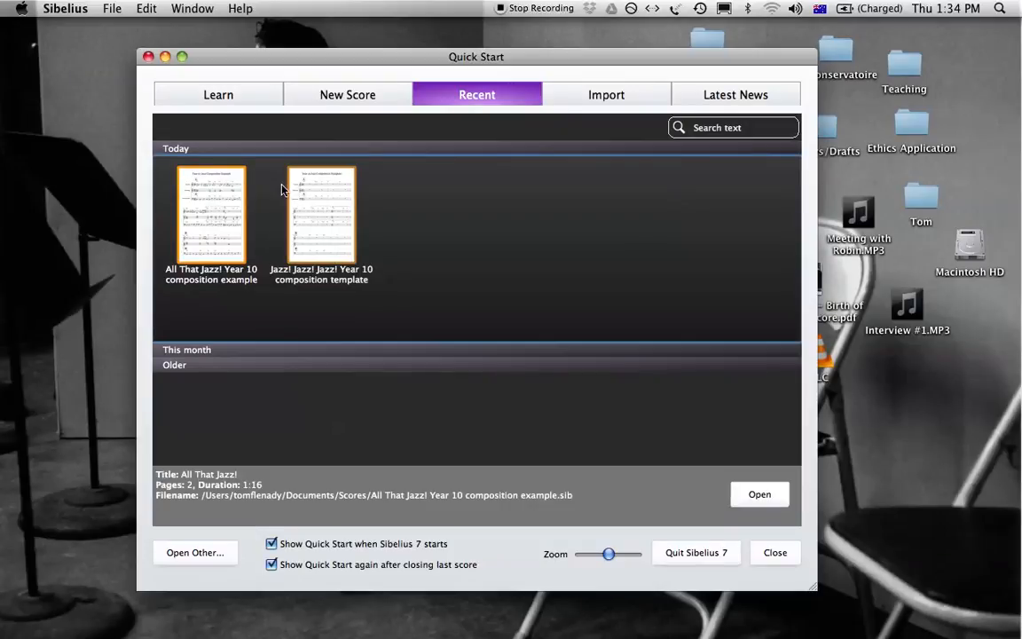
left_click(317, 202)
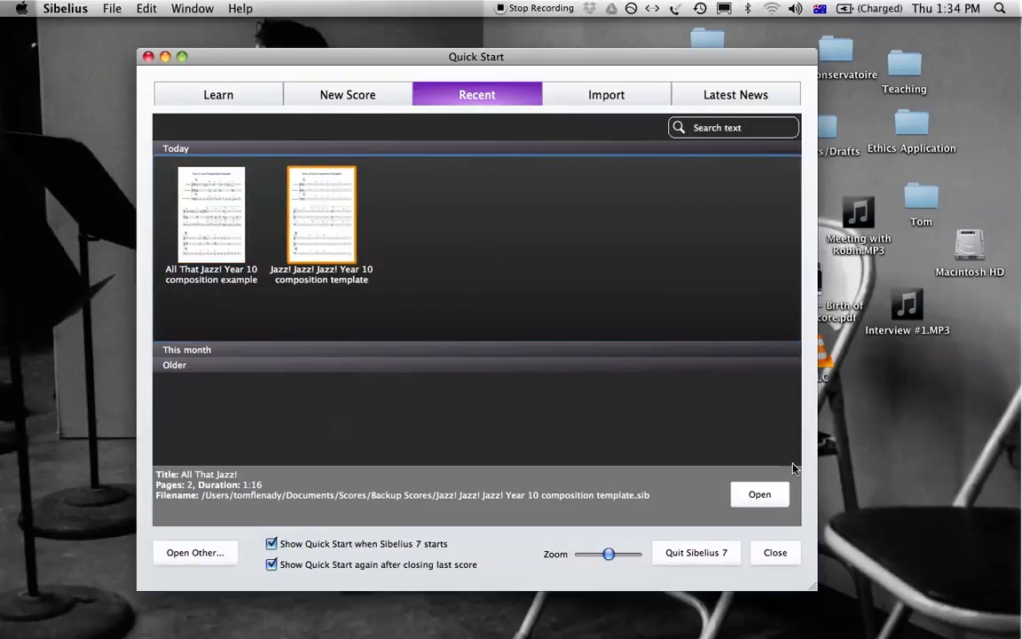
left_click(760, 495)
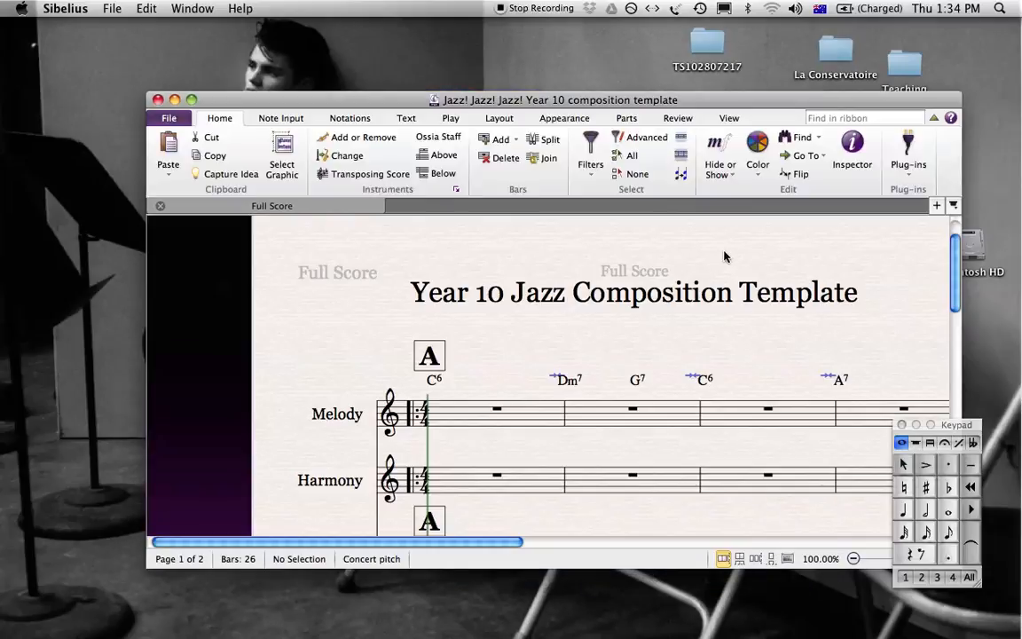
Examine the template's empty Melody, Harmony and Bass Line staves and the chord symbols across sections A and B.
left_click_drag(724, 252, 599, 202)
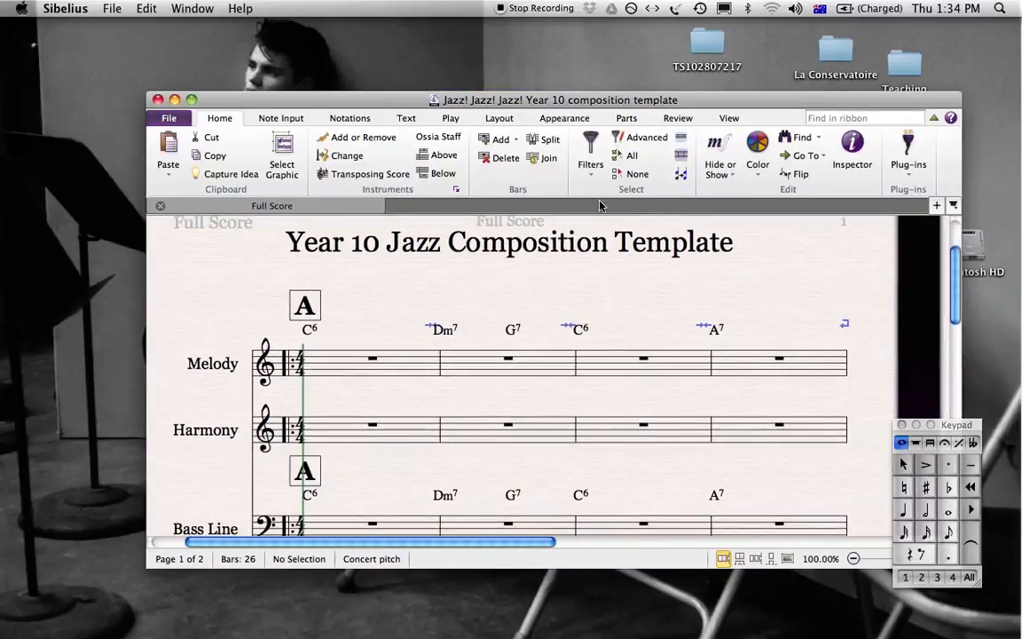
left_click_drag(702, 275, 685, 235)
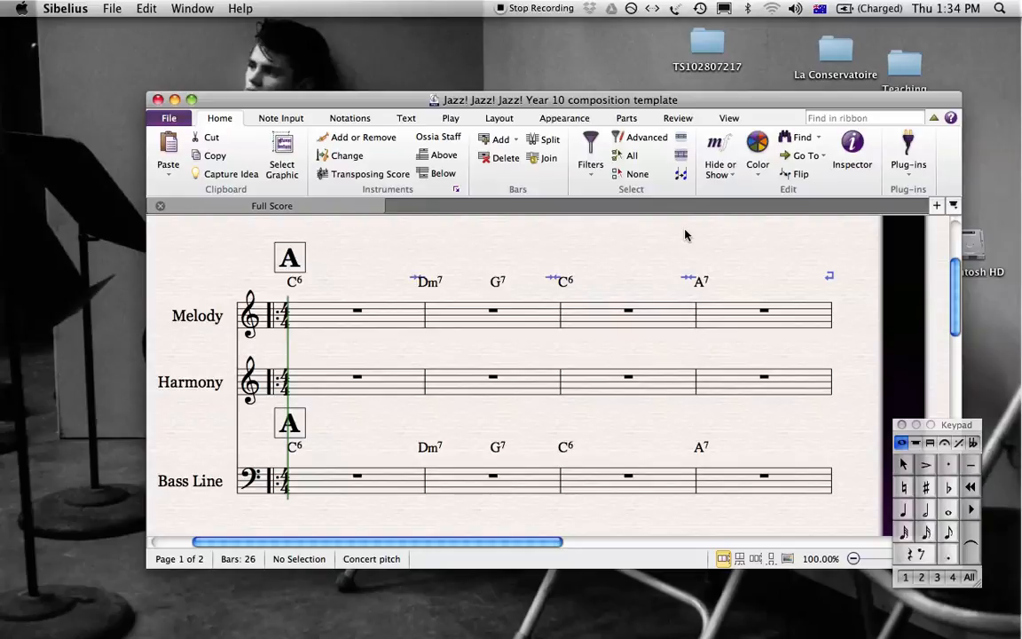
left_click_drag(685, 235, 671, 100)
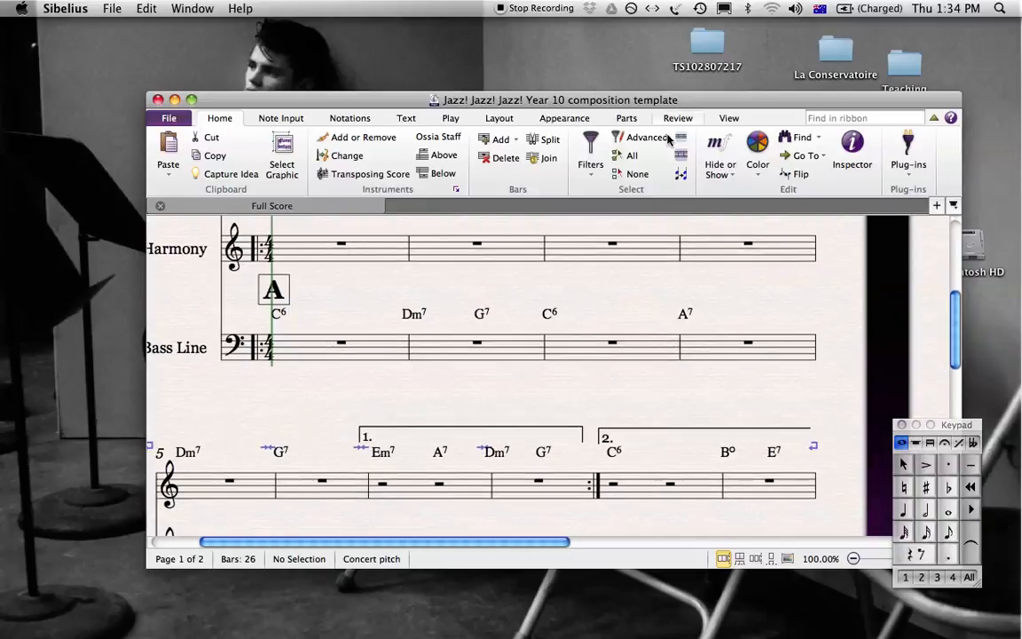
left_click_drag(700, 407, 726, 153)
left_click_drag(605, 466, 621, 268)
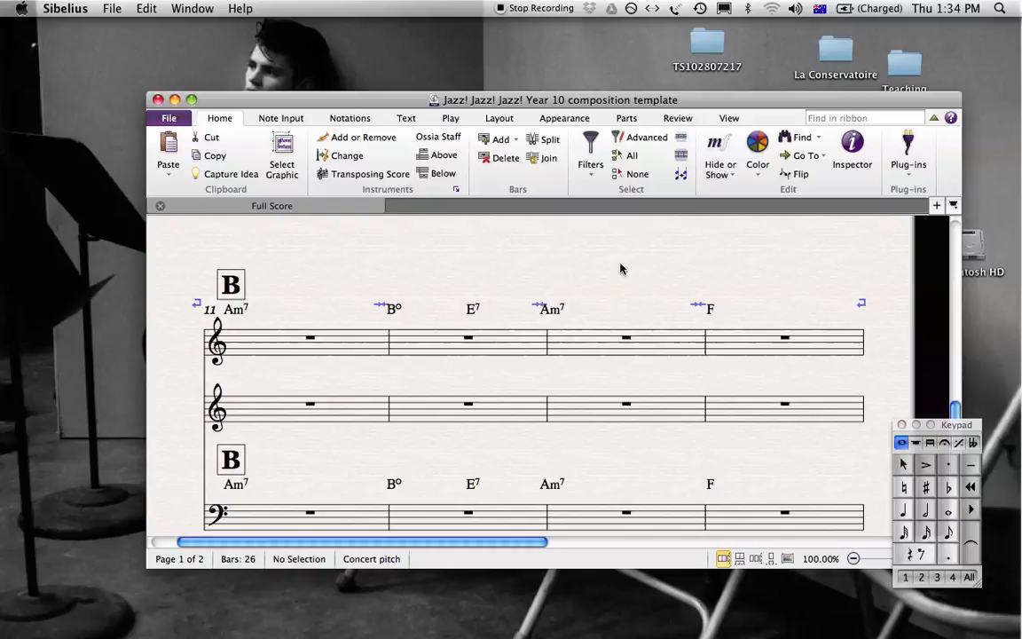
left_click_drag(621, 263, 628, 513)
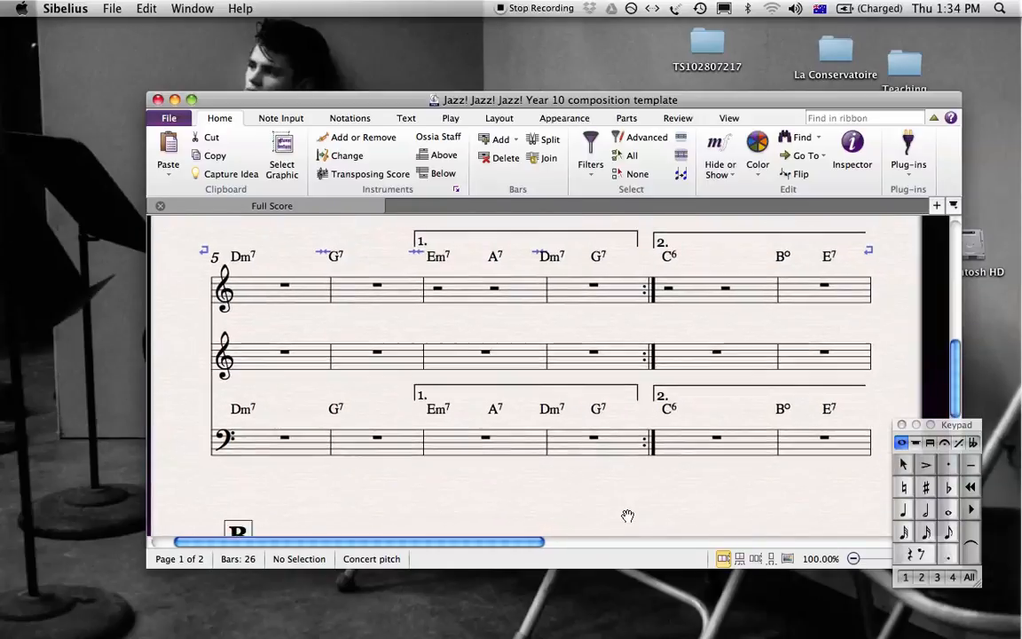
left_click_drag(659, 238, 657, 486)
left_click_drag(765, 451, 746, 498)
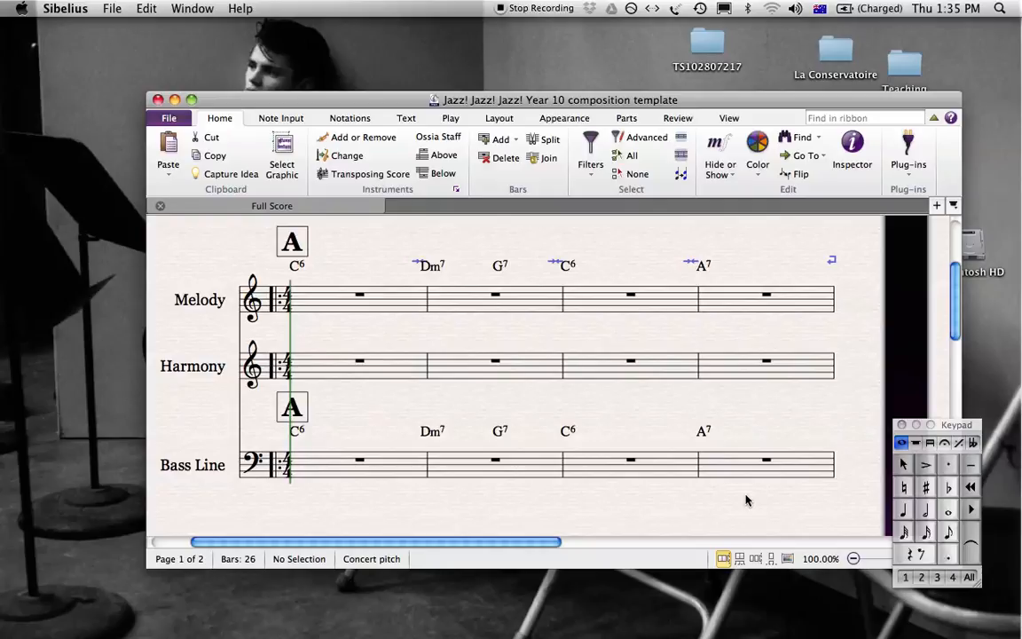
mouse_move(662, 509)
left_mouse_down()
mouse_move(660, 415)
mouse_move(675, 497)
left_mouse_up()
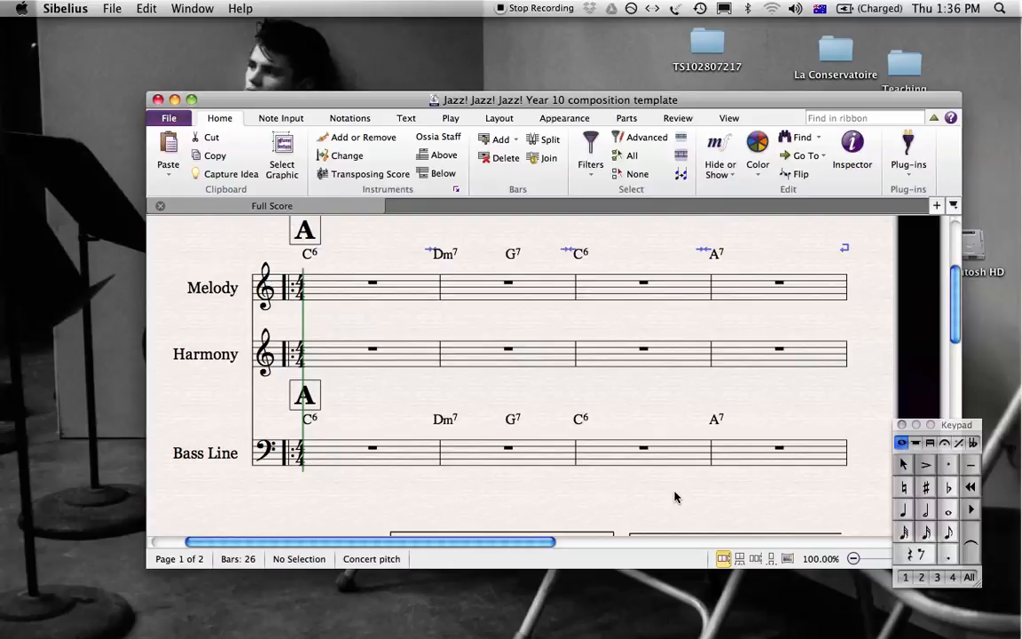
mouse_move(674, 495)
left_mouse_down()
mouse_move(666, 484)
mouse_move(670, 505)
left_mouse_up()
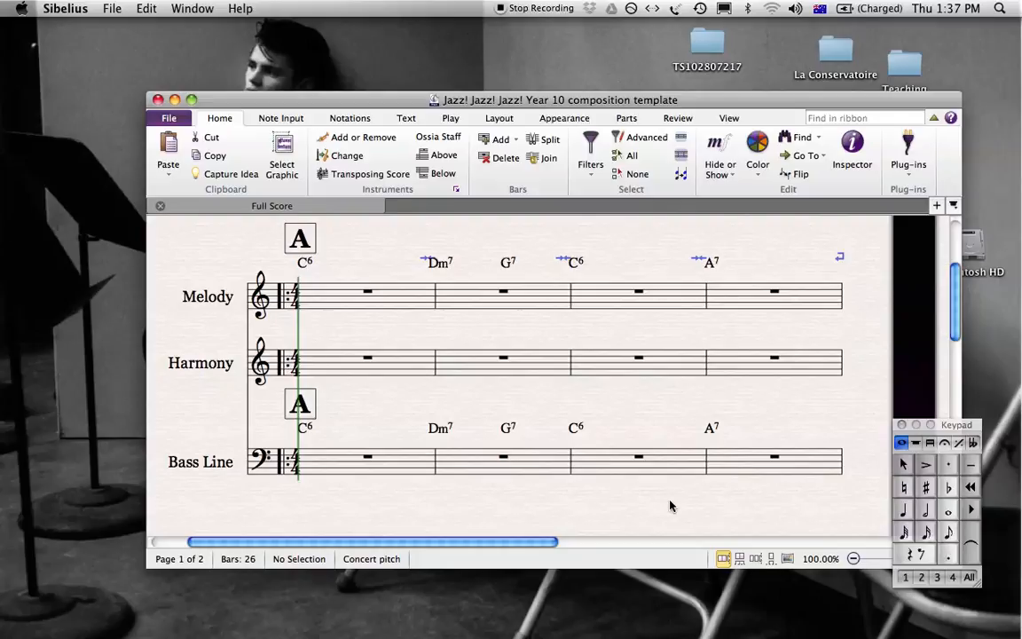
left_click_drag(639, 492, 638, 510)
mouse_move(631, 266)
left_mouse_down()
mouse_move(618, 299)
mouse_move(636, 298)
mouse_move(638, 331)
mouse_move(650, 260)
left_mouse_up()
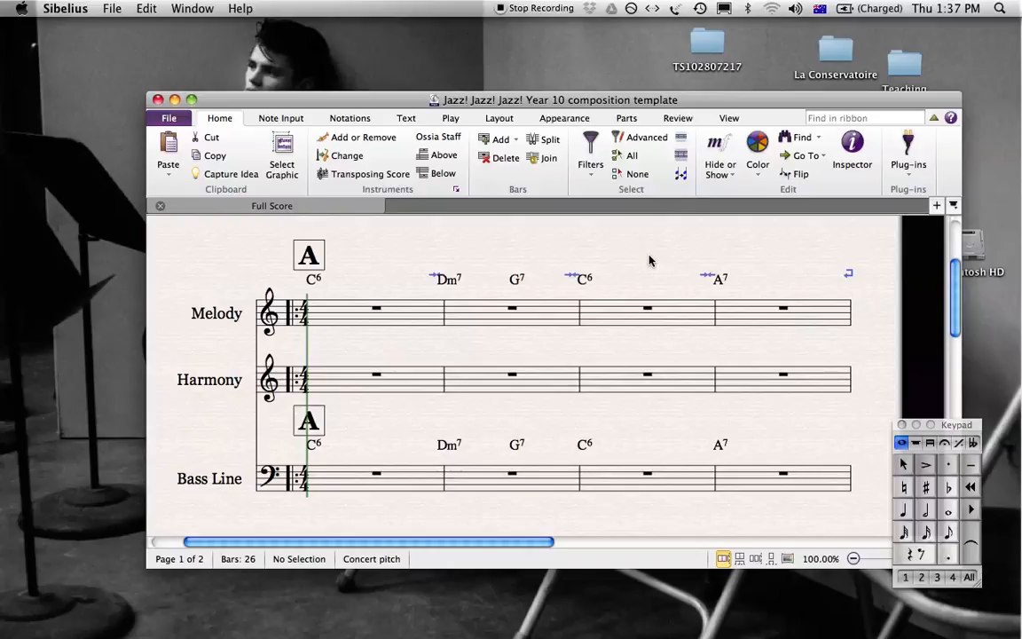
left_click_drag(648, 260, 629, 239)
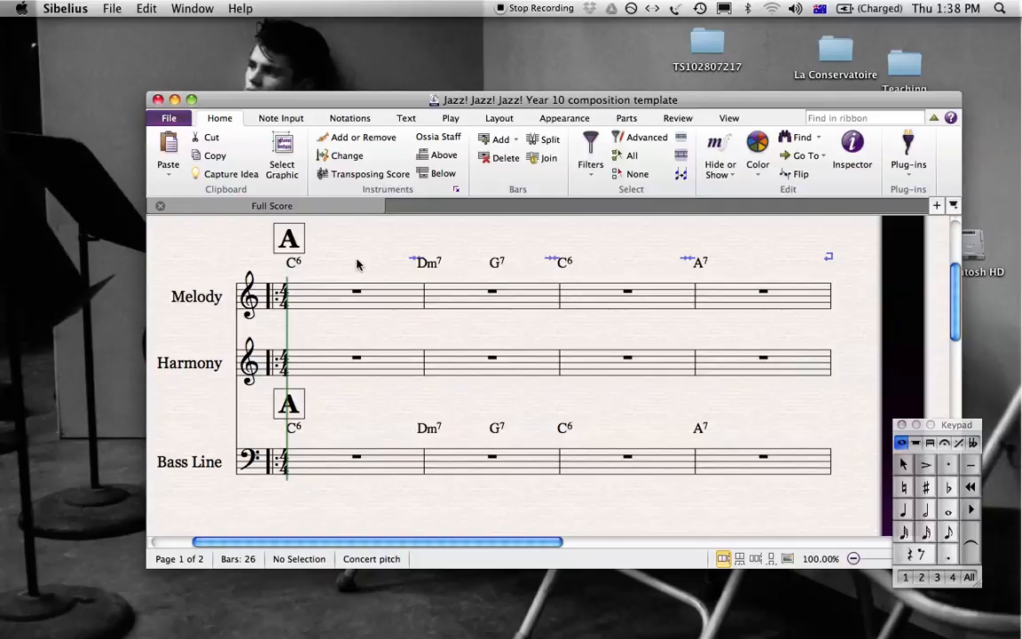
Enter a quarter note C5 on beat 1 of bar 1 in the Melody staff.
left_click(321, 300)
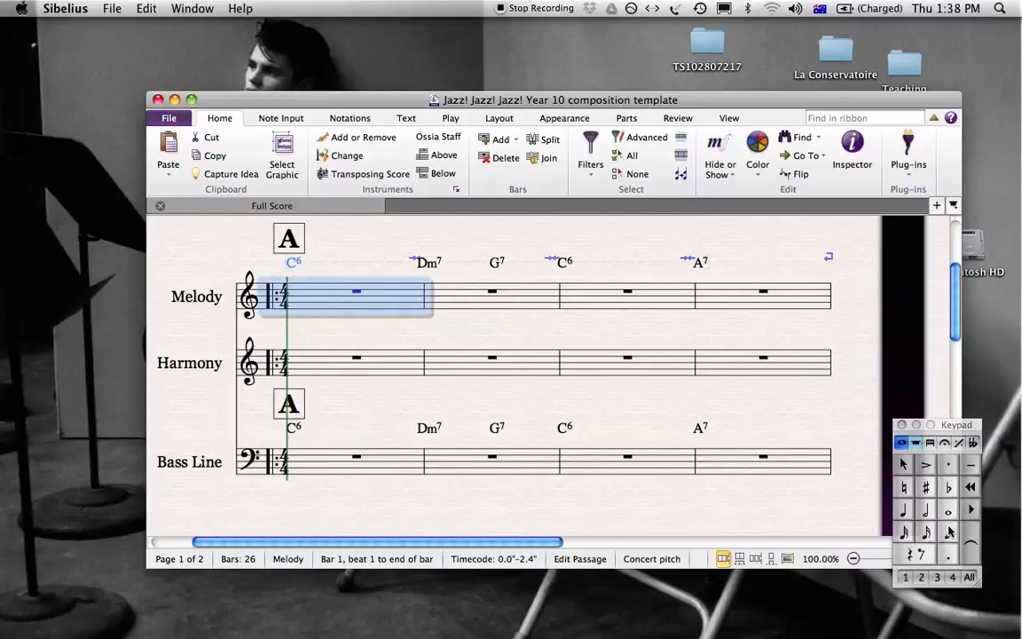
left_click(902, 516)
key("Right")
key("Left")
key("Left")
key("Left")
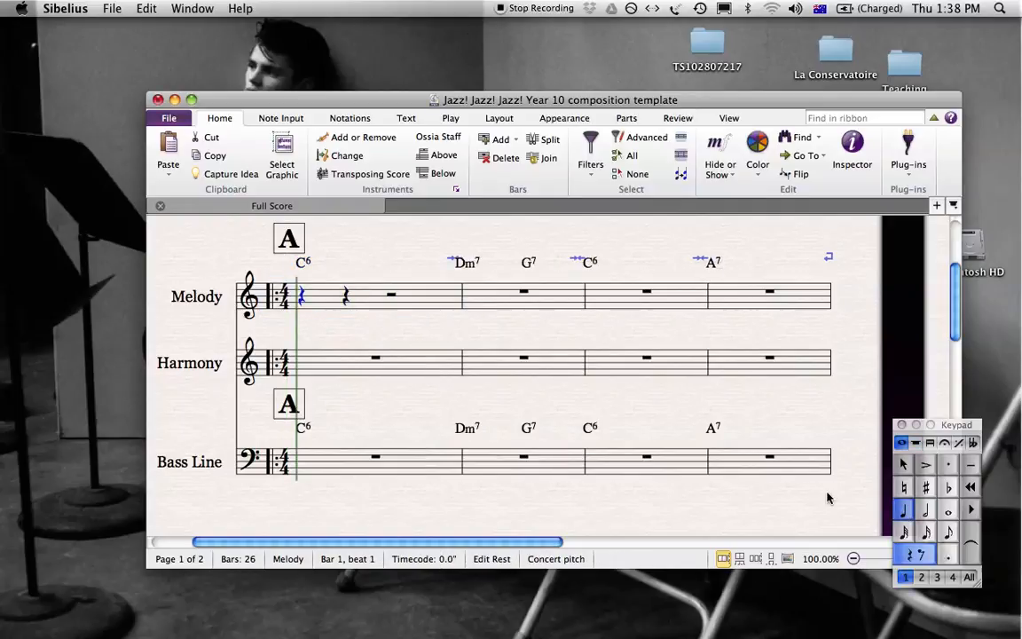
key("c")
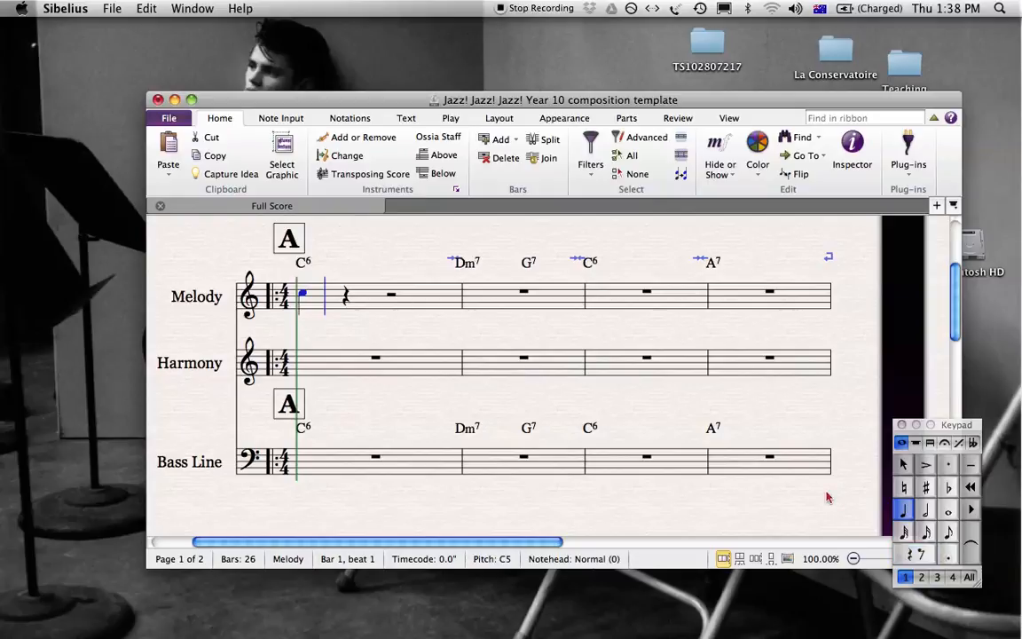
Fill beats 2 and 3 of Melody bar 1 with the eighth notes D5, E5, B4 and E5.
key("Escape")
key("Right")
left_click(947, 533)
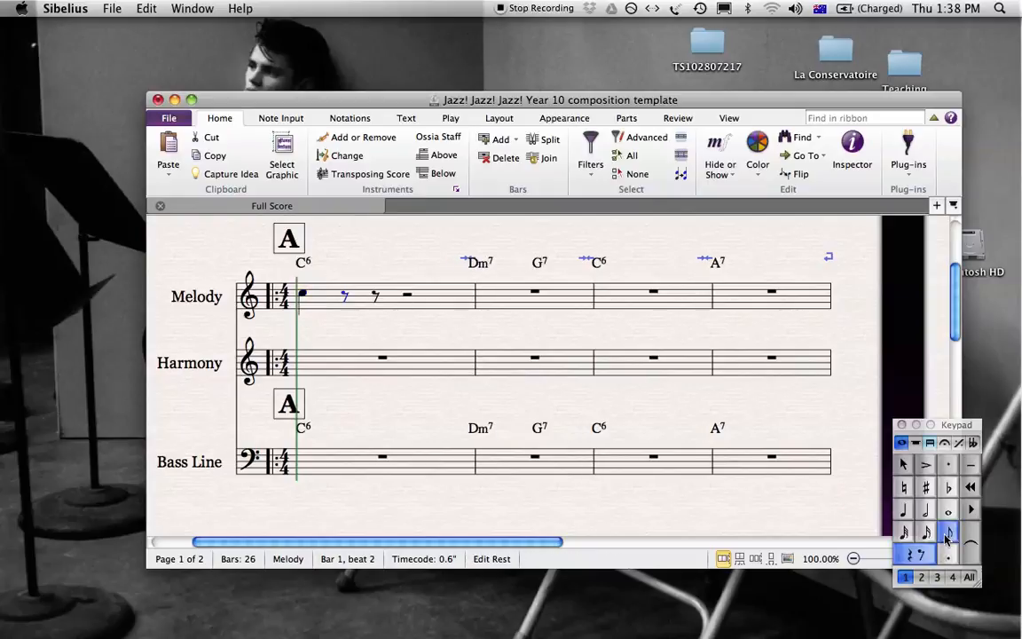
key("d")
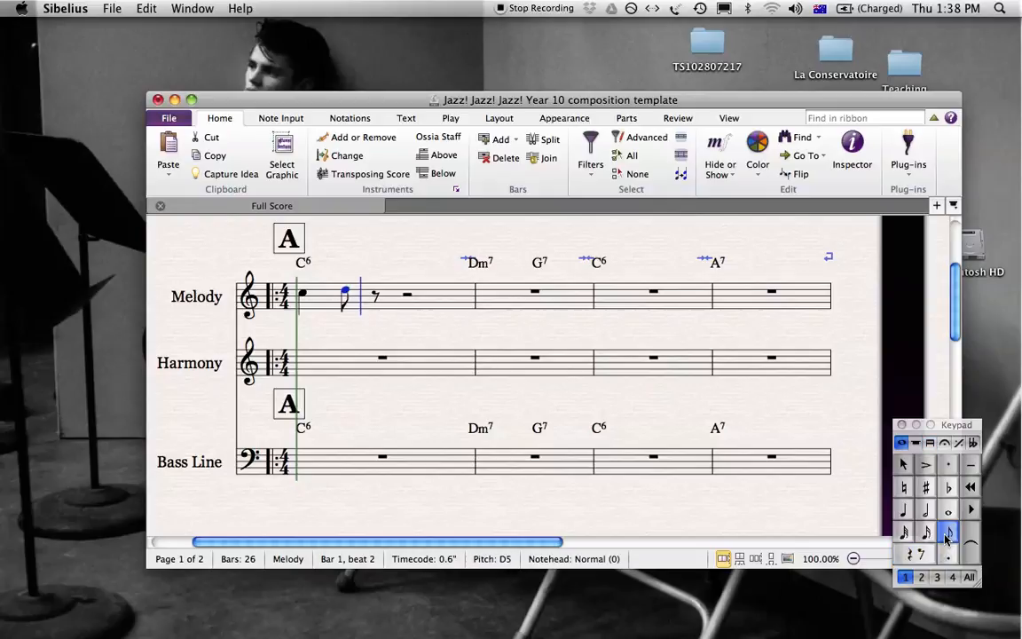
key("e")
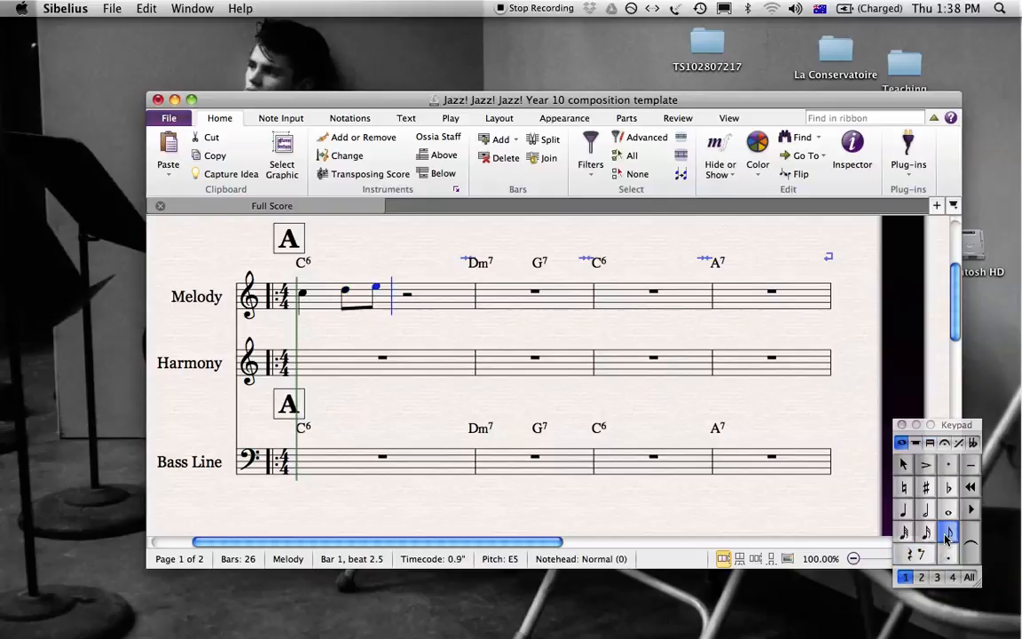
key("b")
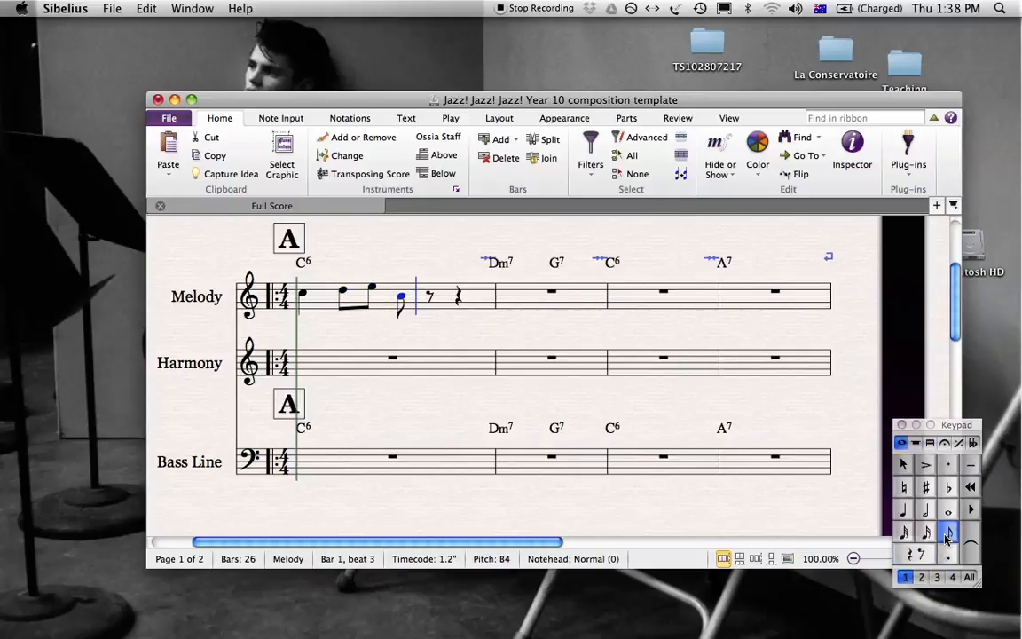
key("e")
key("Escape")
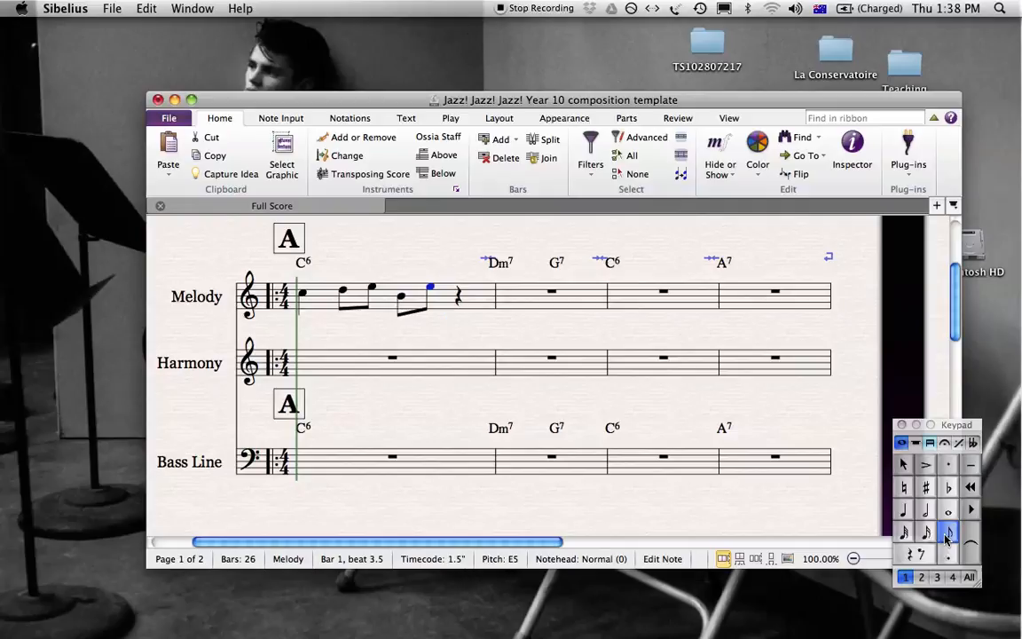
Repeat the E5 as a quarter note on beat 4 of Melody bar 1 and tie the preceding eighth note to it.
key("r")
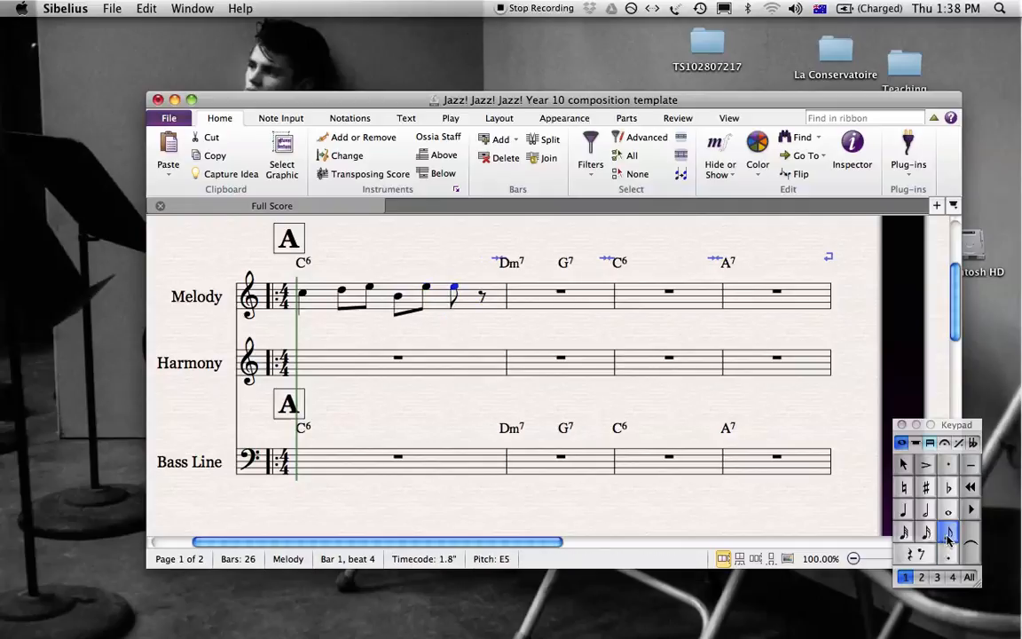
key("4")
key("Left")
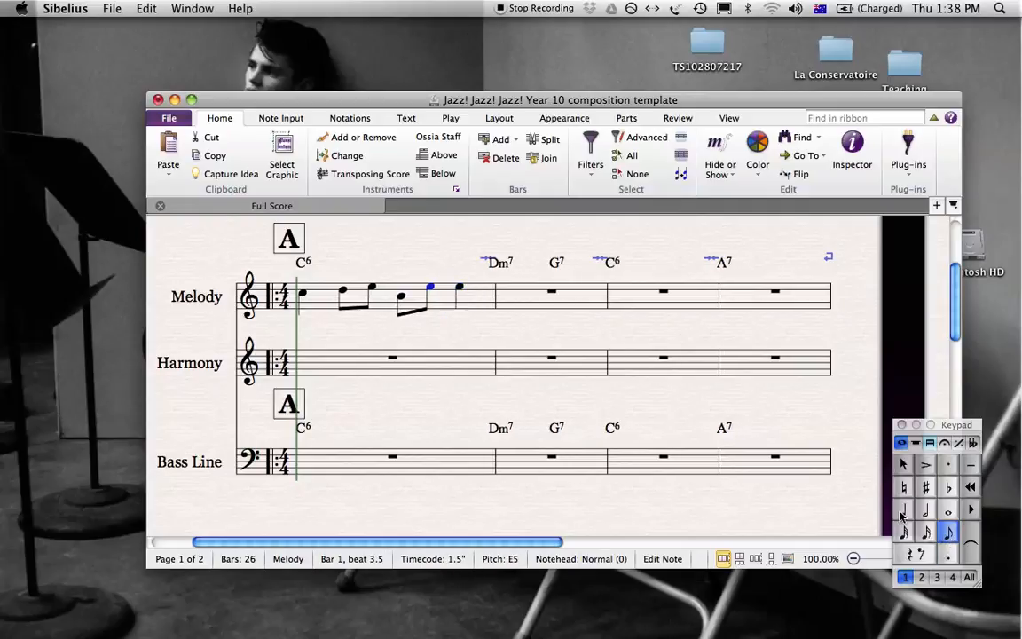
left_click(973, 545)
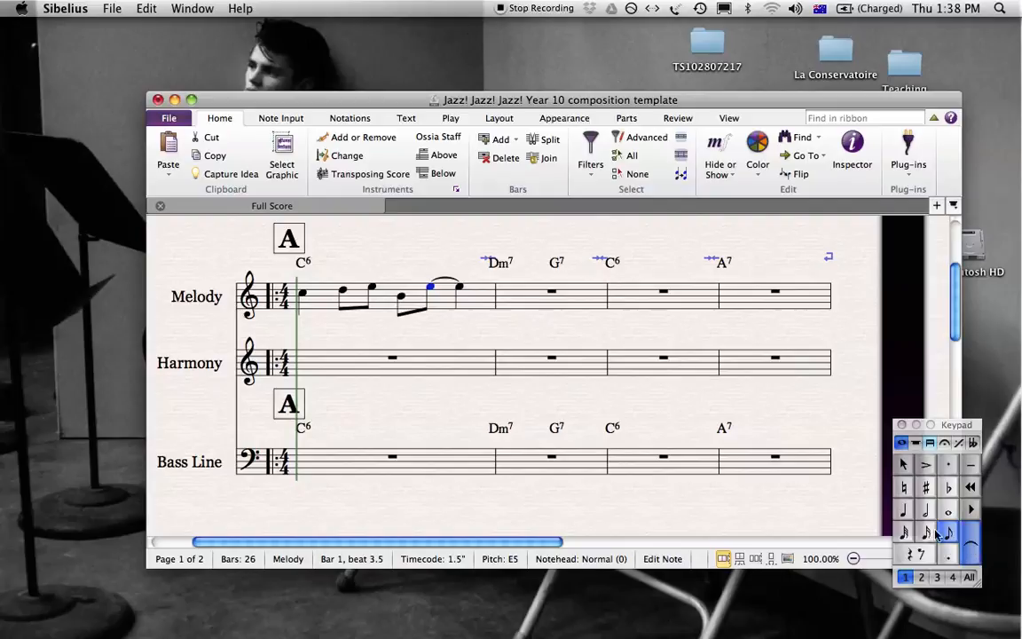
Go back through the Melody notes in bar 1 to the opening C5 and audition the phrase.
key("Left")
key("Left")
key("Left")
key("Left")
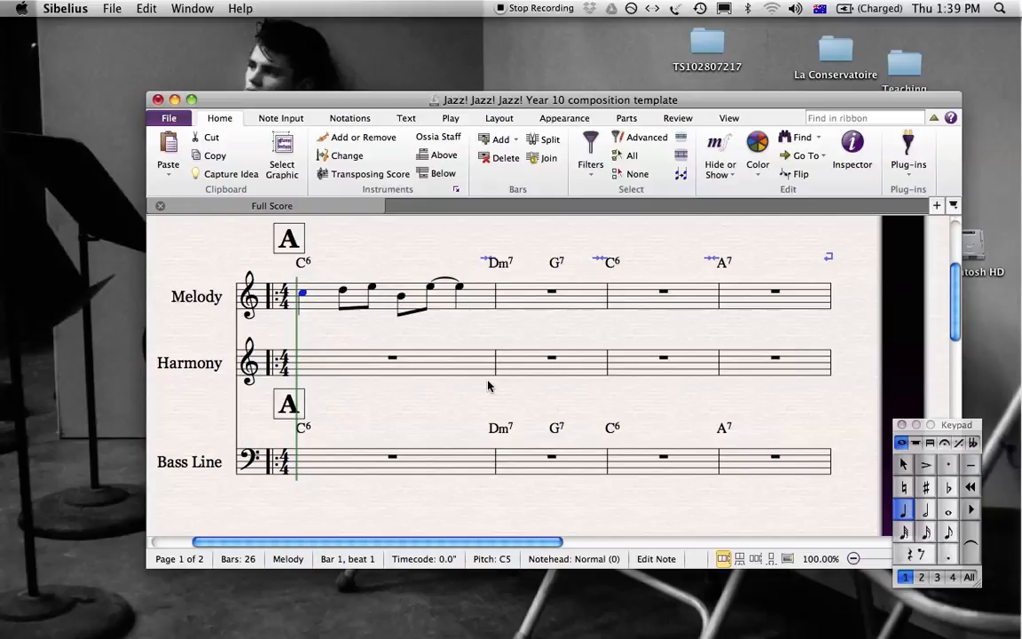
key("space")
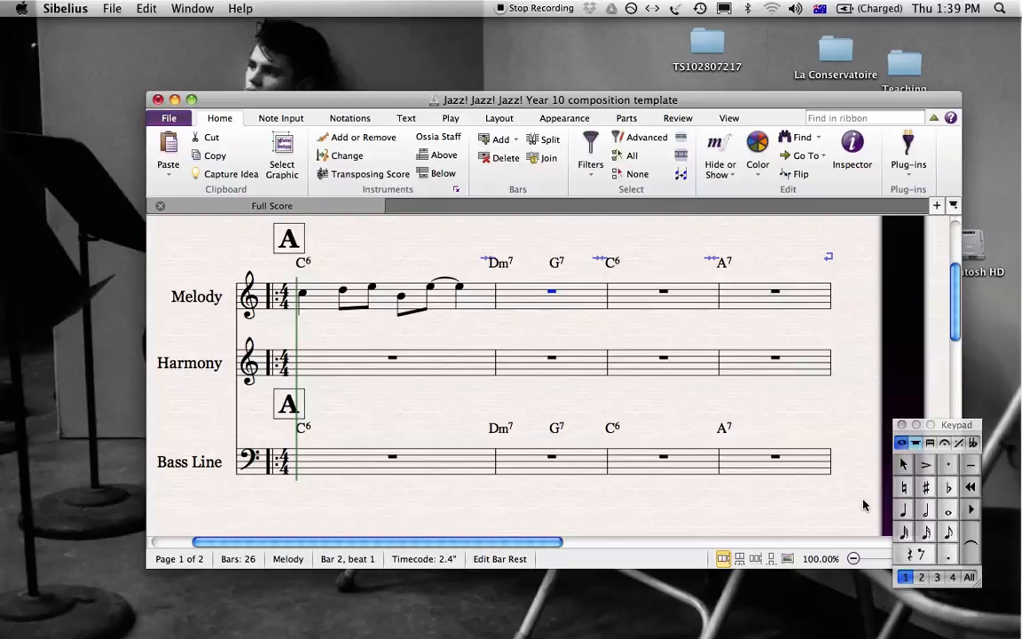
Enter a quarter note C on beat 1 of Melody bar 2 and raise it to C sharp.
left_click(904, 512)
key("Left")
key("Right")
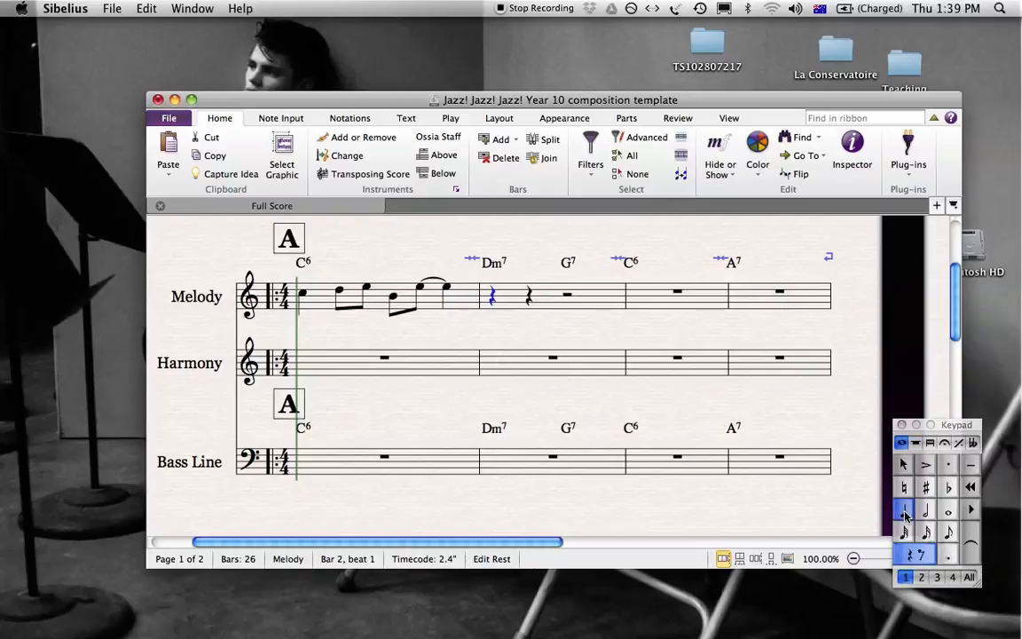
key("c")
key("Left")
key("Right")
left_click(925, 487)
key("Left")
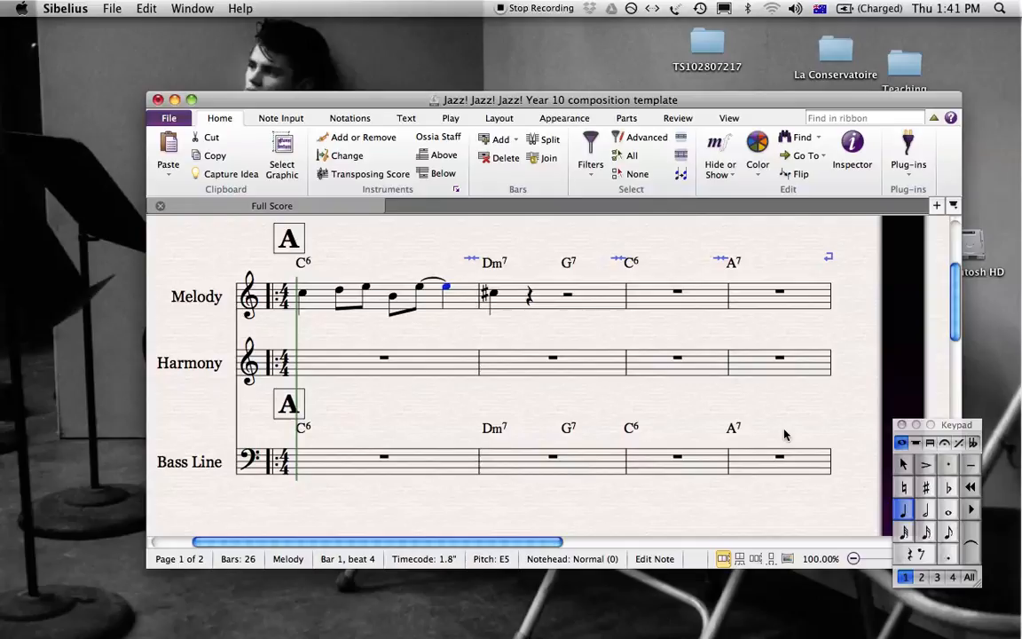
left_click_drag(784, 405, 763, 409)
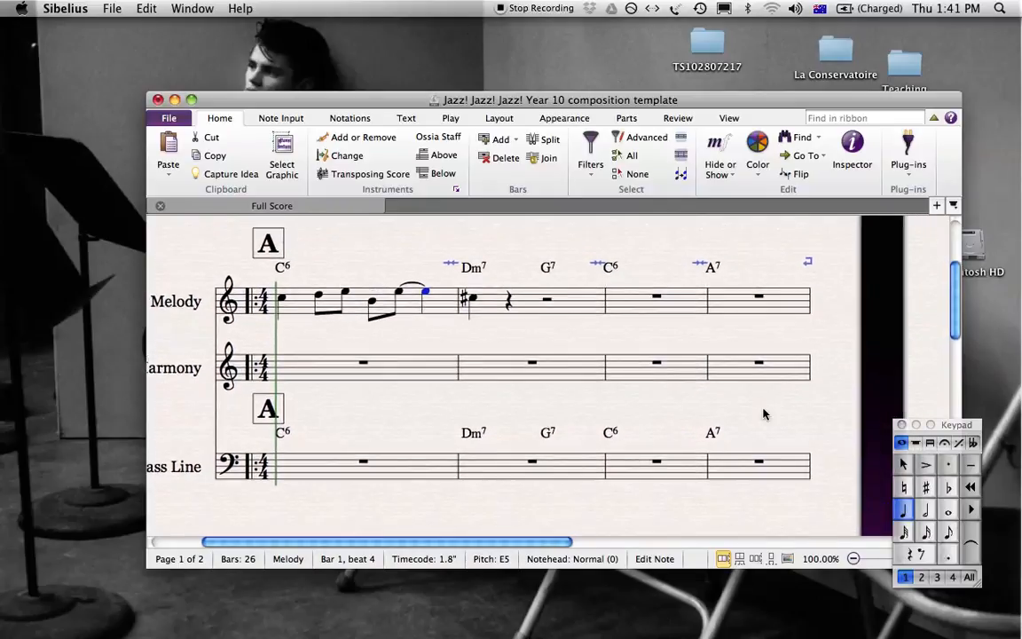